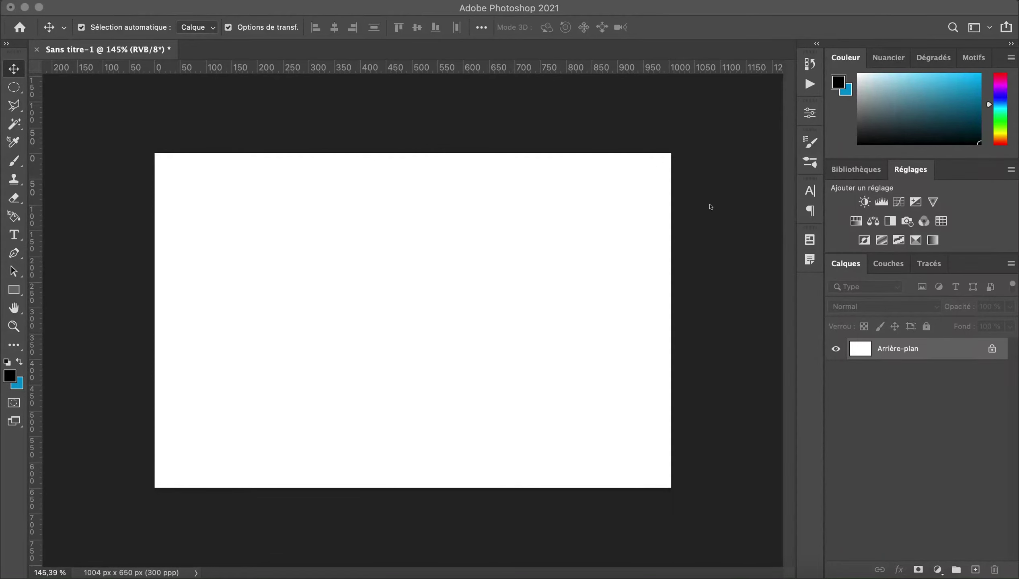
Create a new document 8,5 × 5,5 cm at 300 ppi, measured in centimetres.
{"action": "left_click", "coordinate": [724, 287]}
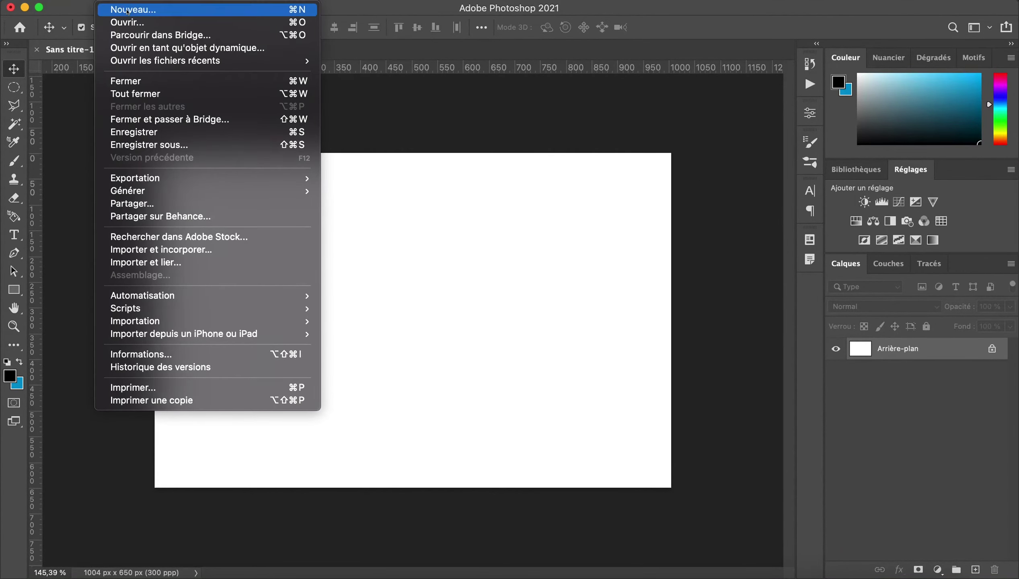
{"action": "left_click", "coordinate": [126, 8]}
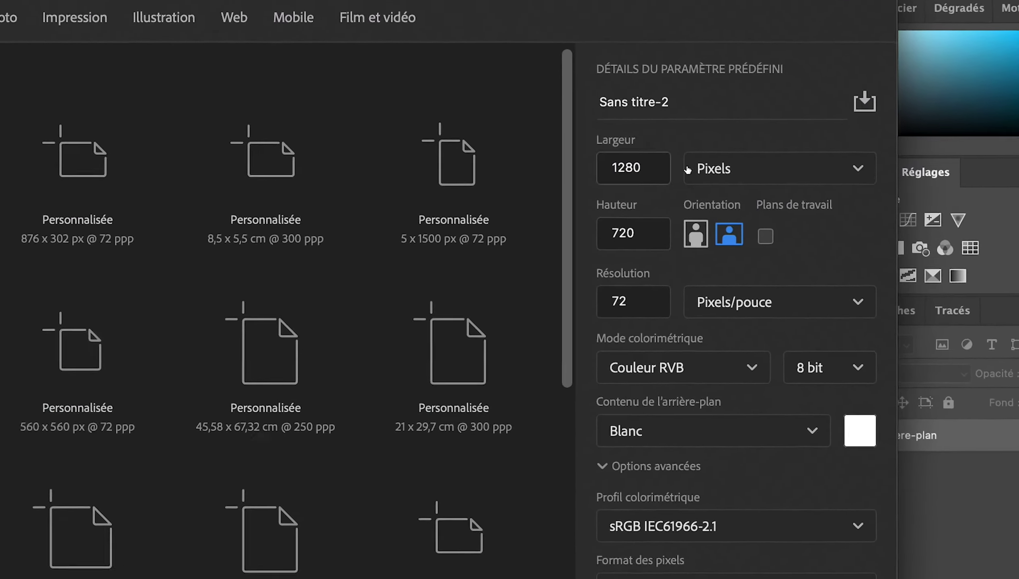
{"action": "left_click", "coordinate": [778, 166]}
{"action": "left_click", "coordinate": [676, 317]}
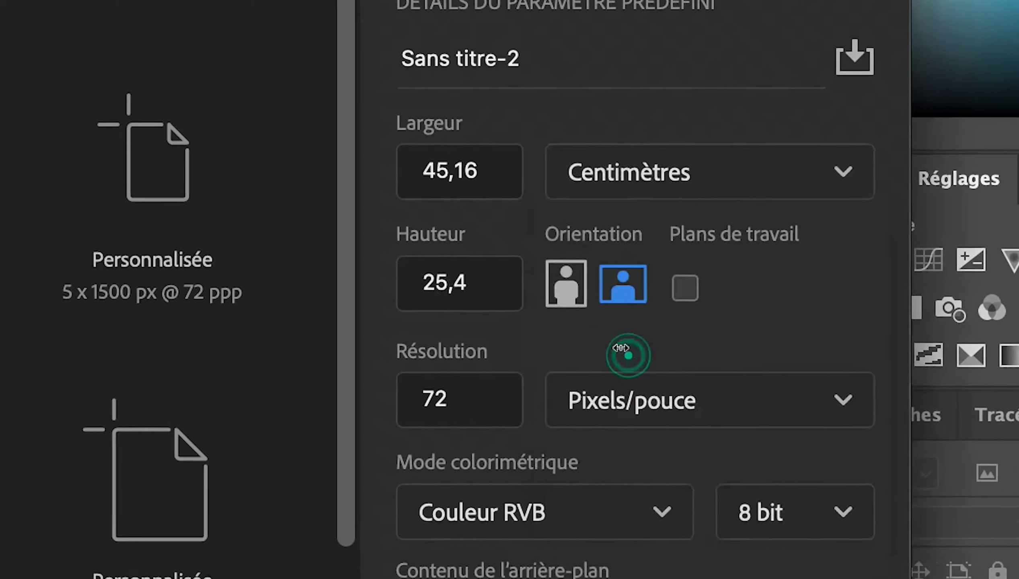
{"action": "left_click", "coordinate": [443, 169]}
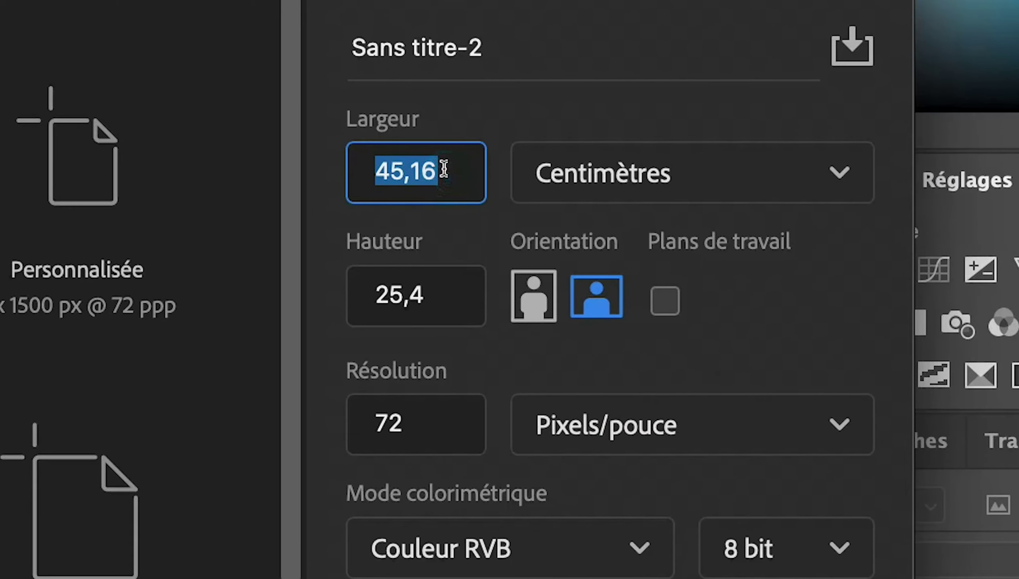
{"action": "type", "text": "8,5"}
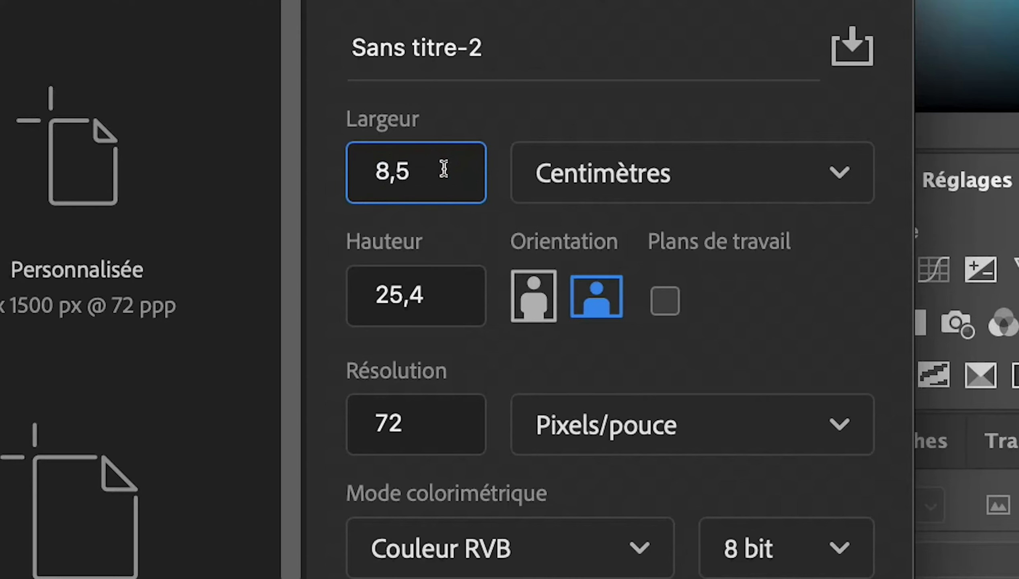
{"action": "key", "text": "Tab"}
{"action": "key", "text": "Tab"}
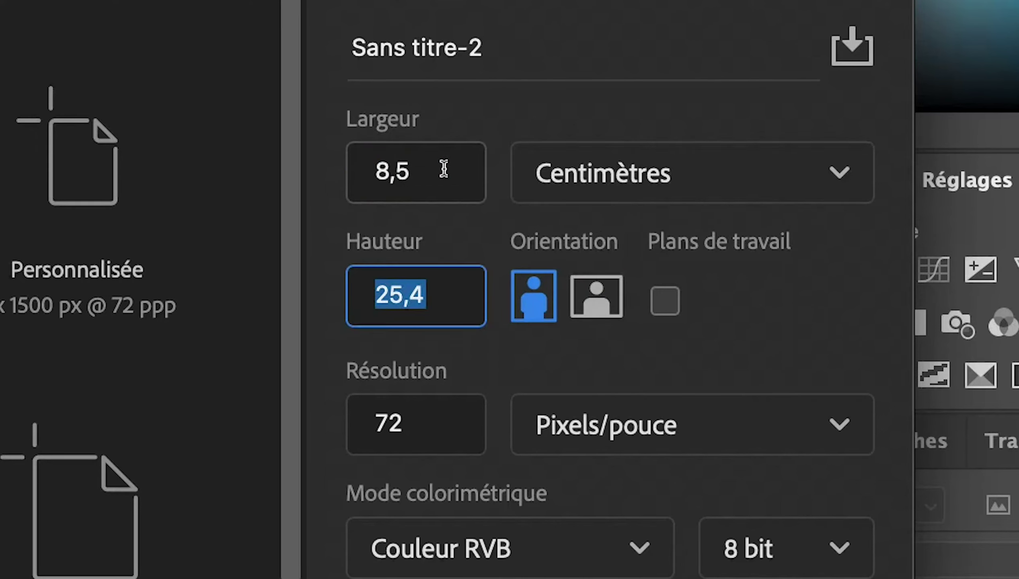
{"action": "type", "text": "5,5"}
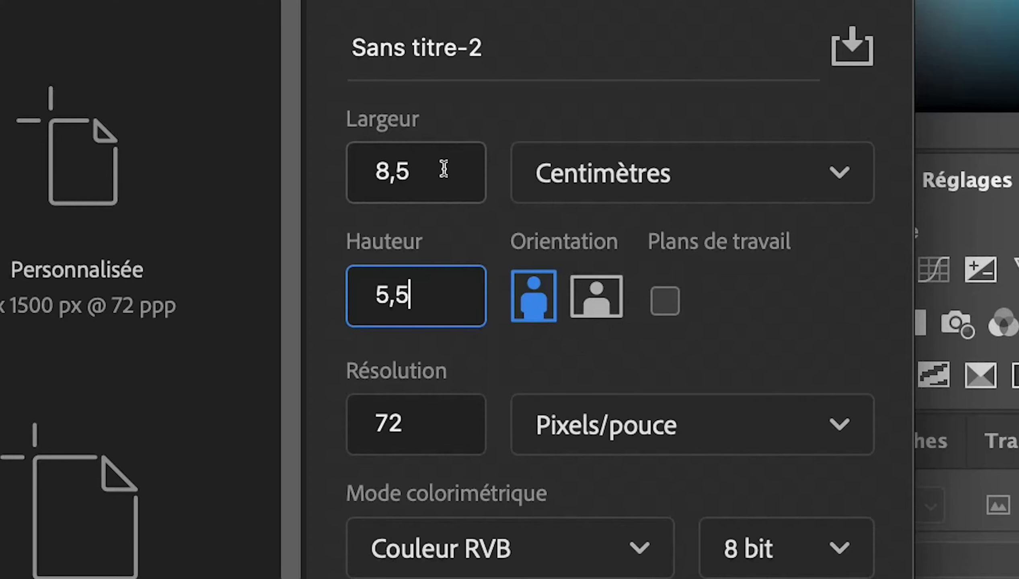
{"action": "key", "text": "Tab"}
{"action": "key", "text": "Tab"}
{"action": "key", "text": "Tab"}
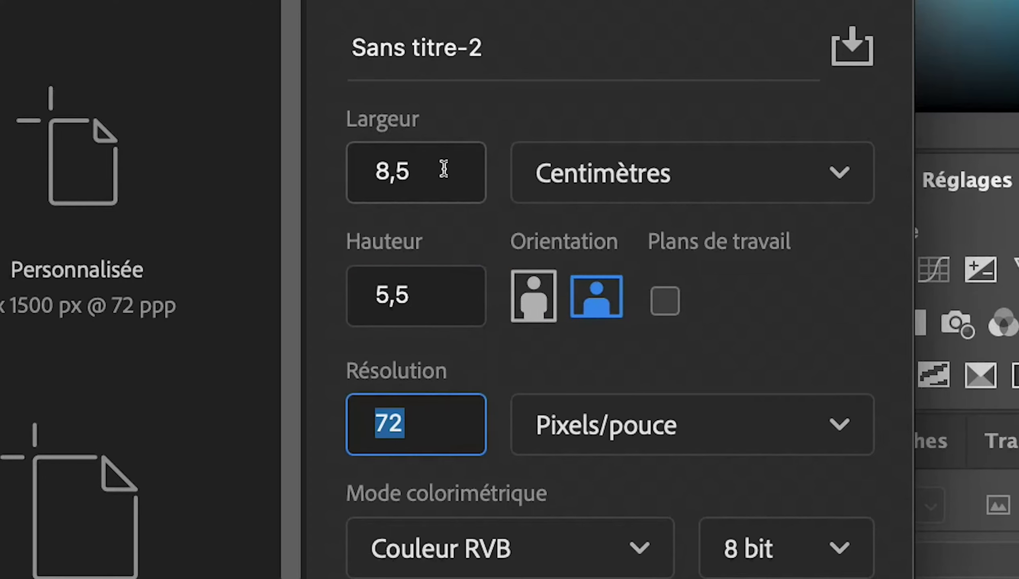
{"action": "type", "text": "300"}
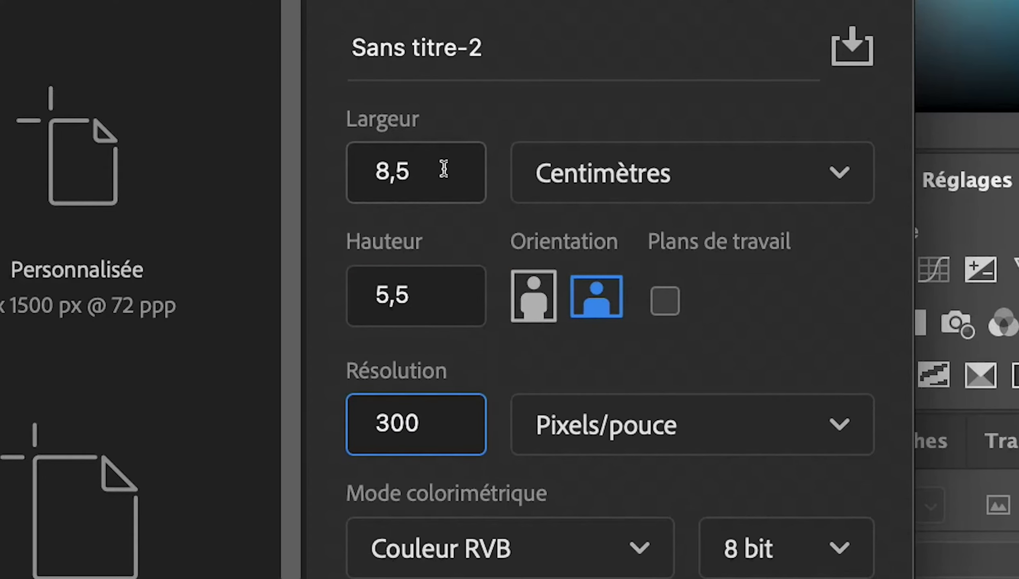
{"action": "key", "text": "Return"}
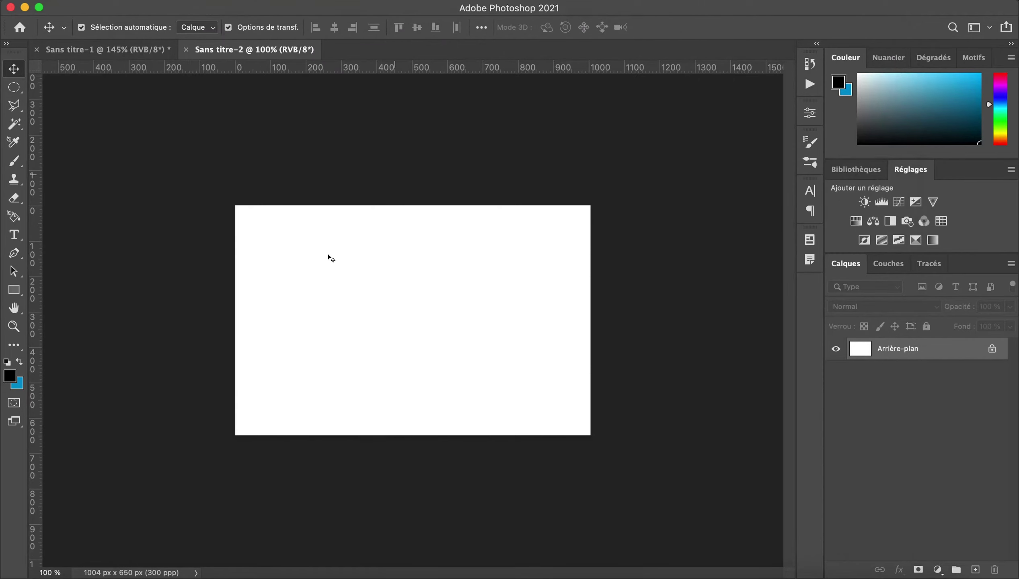
Zoom in and fill the Arrière-plan layer with solid black.
{"action": "key", "text": "super+plus"}
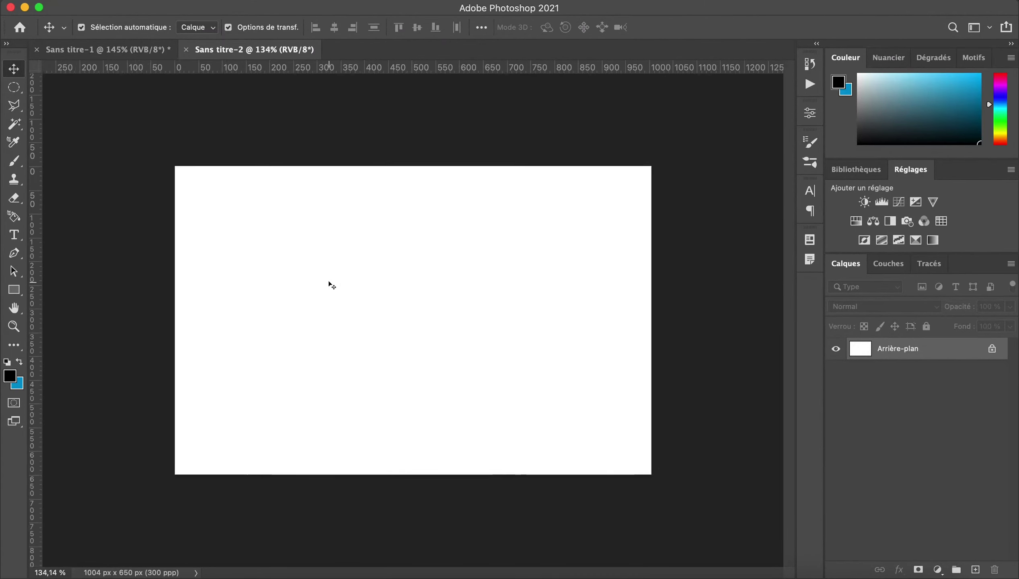
{"action": "key", "text": "super+plus"}
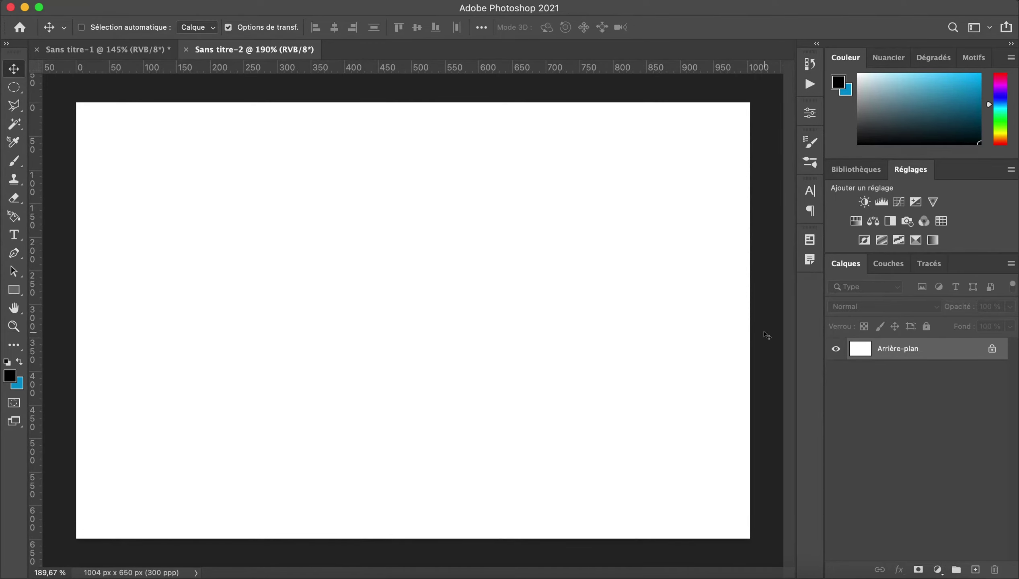
{"action": "key", "text": "alt+BackSpace"}
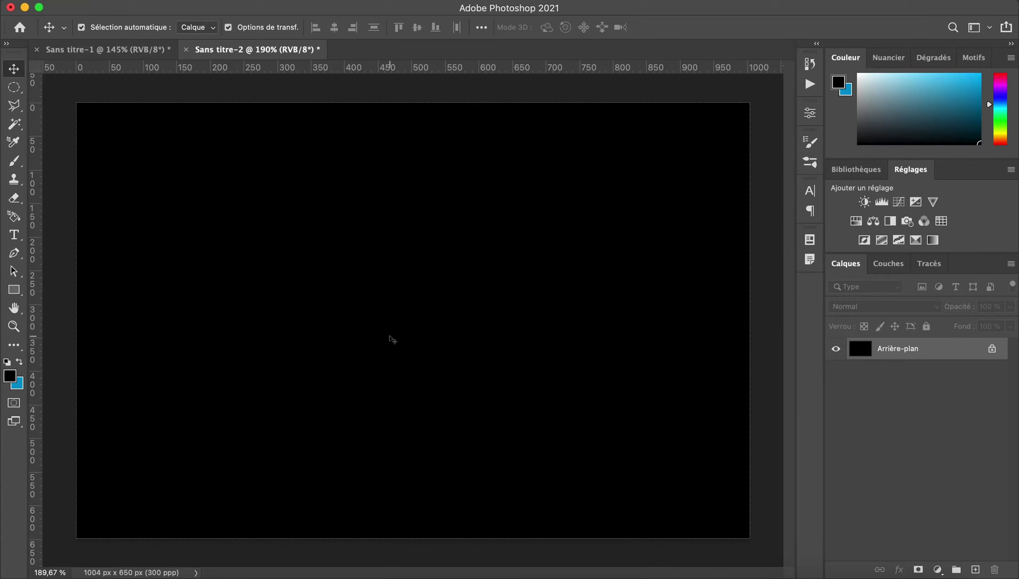
{"action": "left_click", "coordinate": [106, 2]}
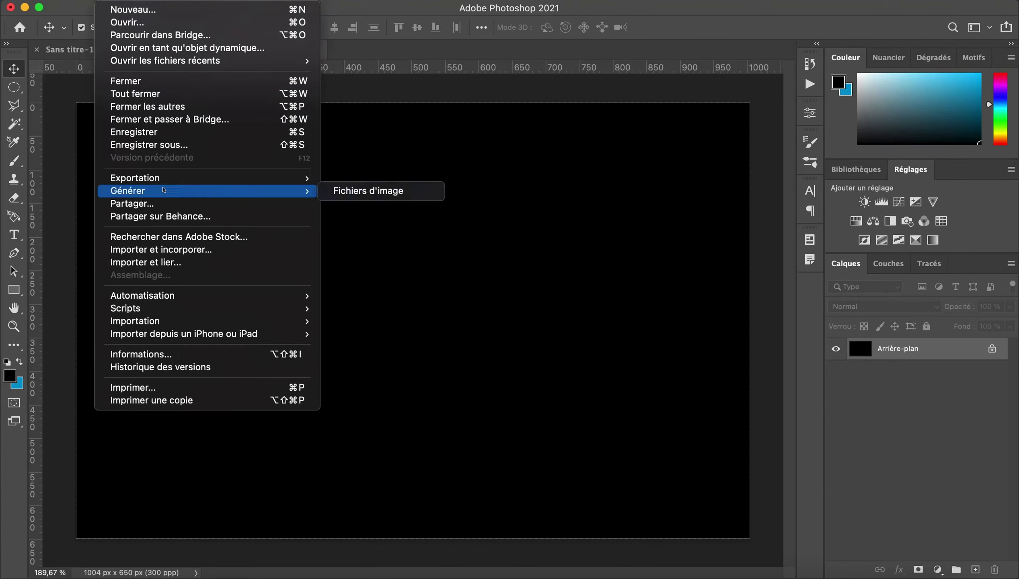
Place logoVoiture.png, shrink it and move it up, centred horizontally on the card.
{"action": "left_click", "coordinate": [169, 246]}
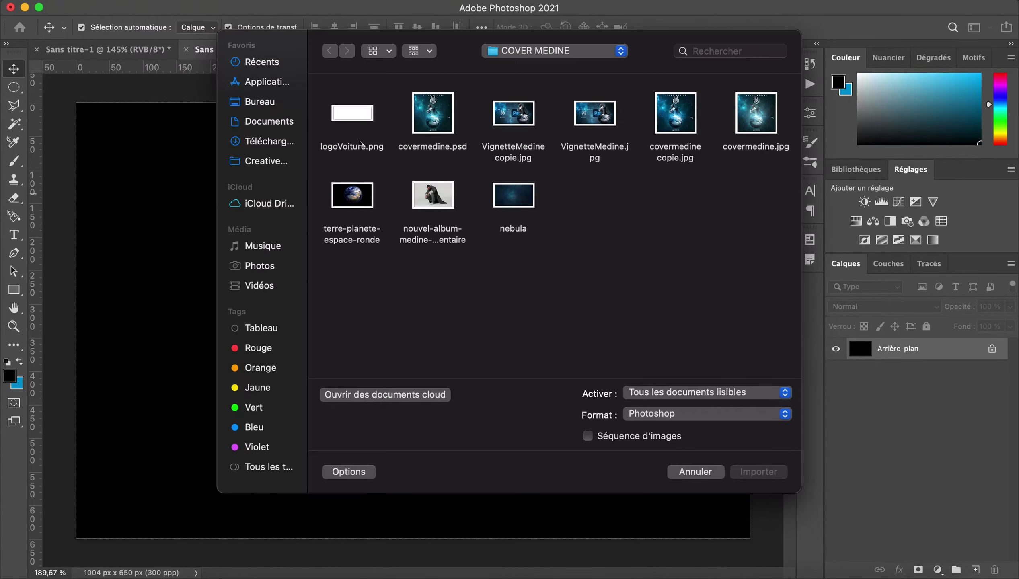
{"action": "double_click", "coordinate": [356, 110]}
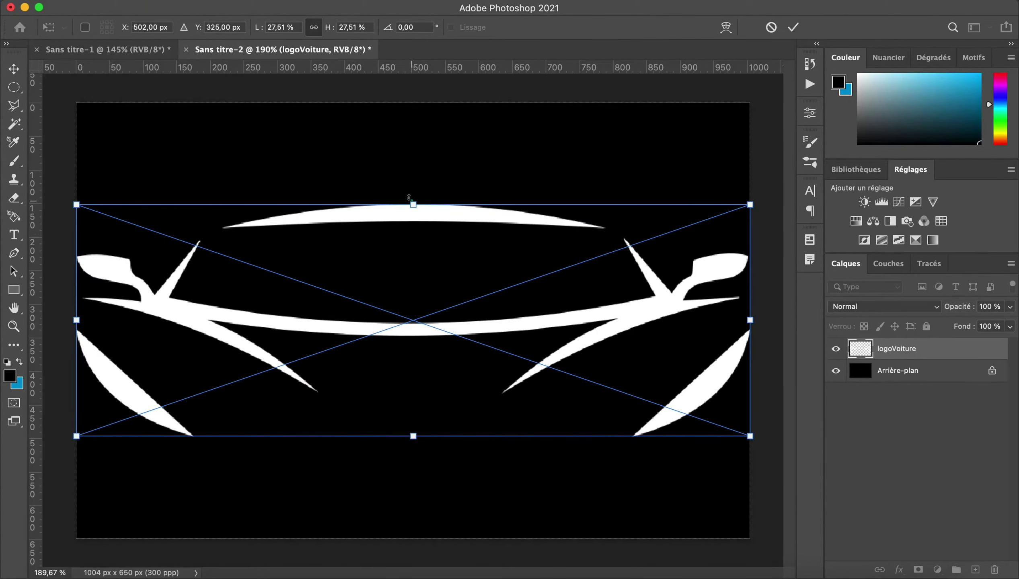
{"action": "left_click_drag", "start_coordinate": [408, 197], "coordinate": [402, 332]}
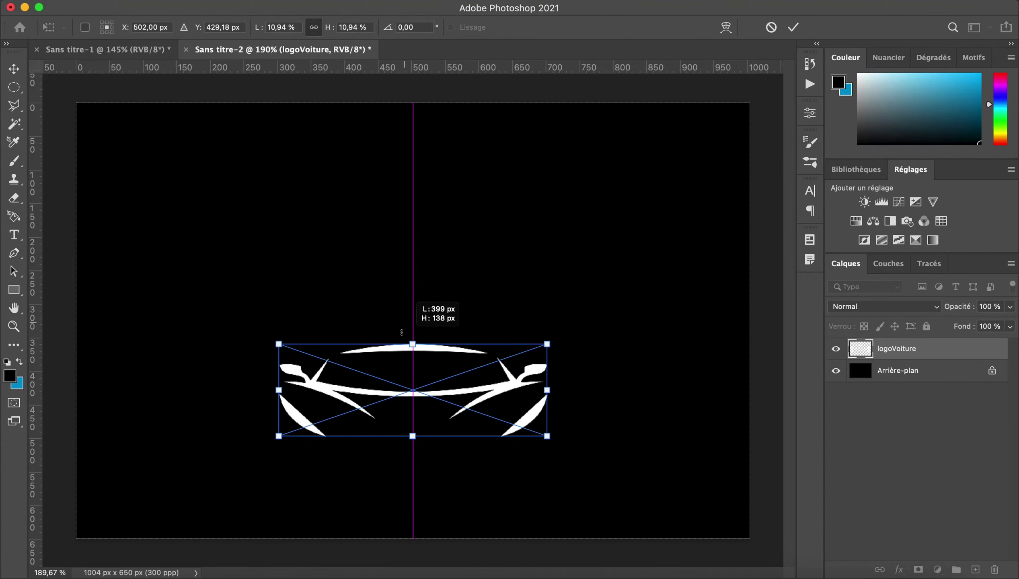
{"action": "left_click_drag", "start_coordinate": [460, 393], "coordinate": [459, 277]}
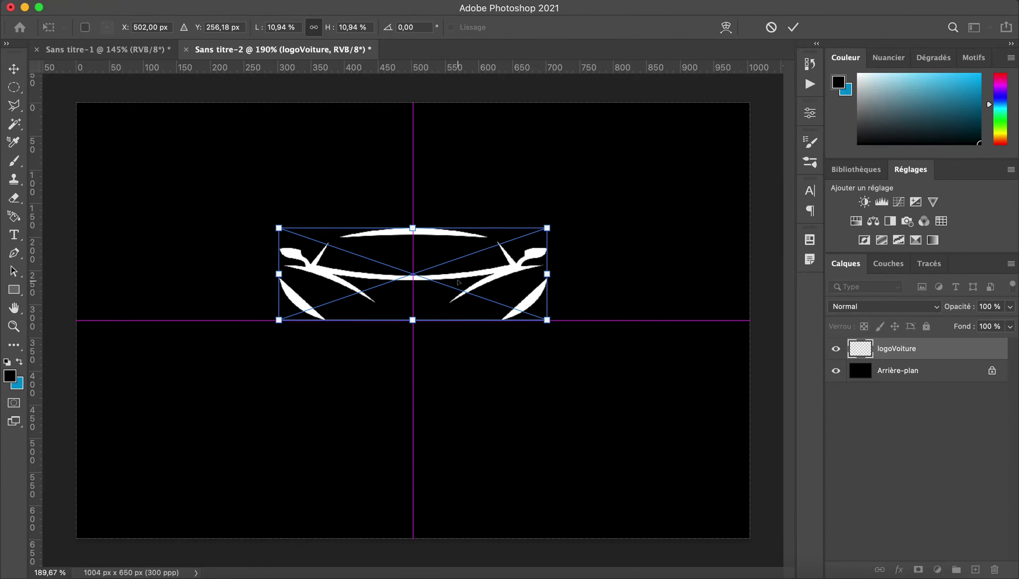
{"action": "key", "text": "Return"}
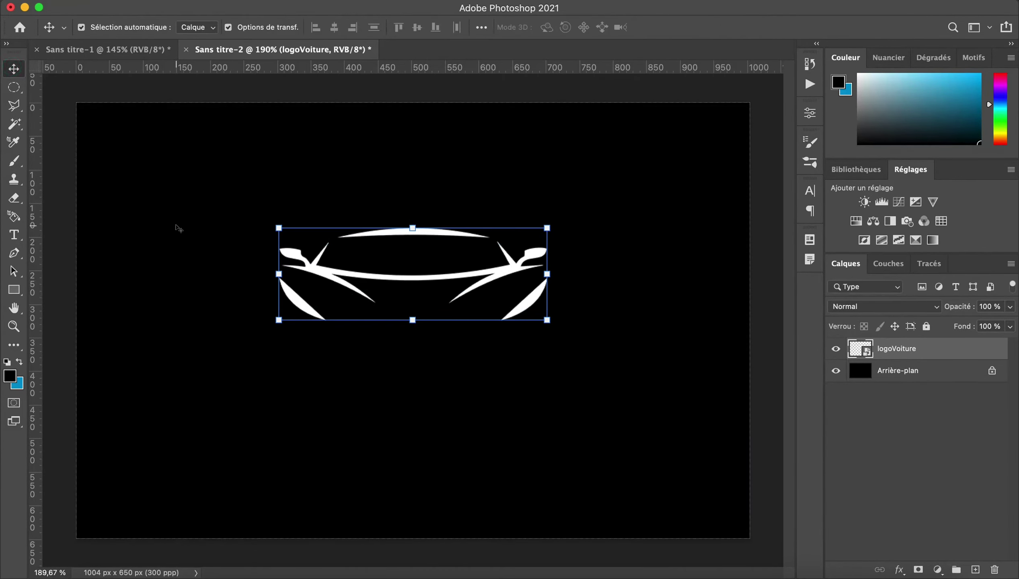
{"action": "left_click", "coordinate": [178, 229]}
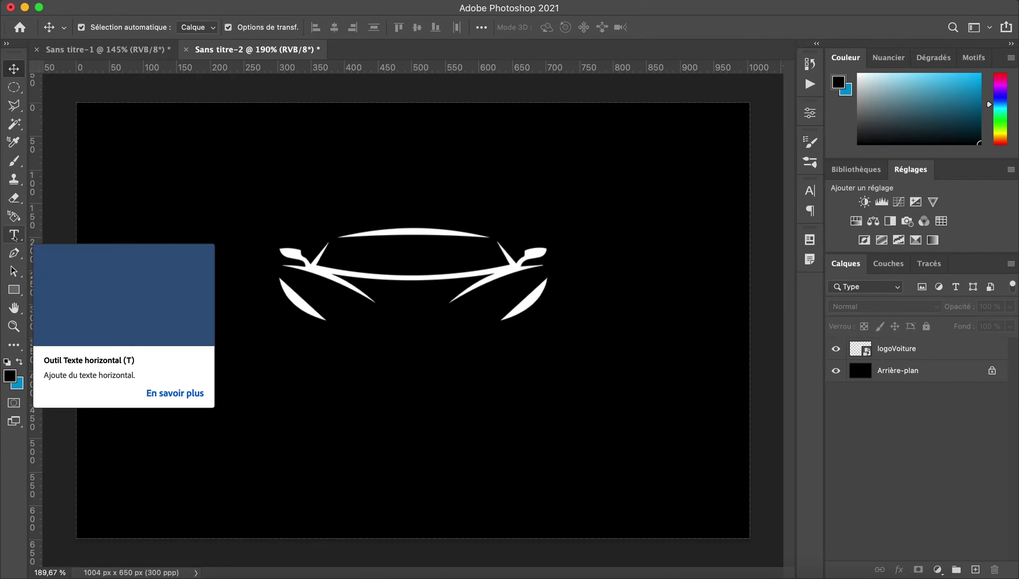
Set the foreground colour to white, sampled from the car logo.
{"action": "left_click", "coordinate": [19, 361]}
{"action": "left_click", "coordinate": [10, 376]}
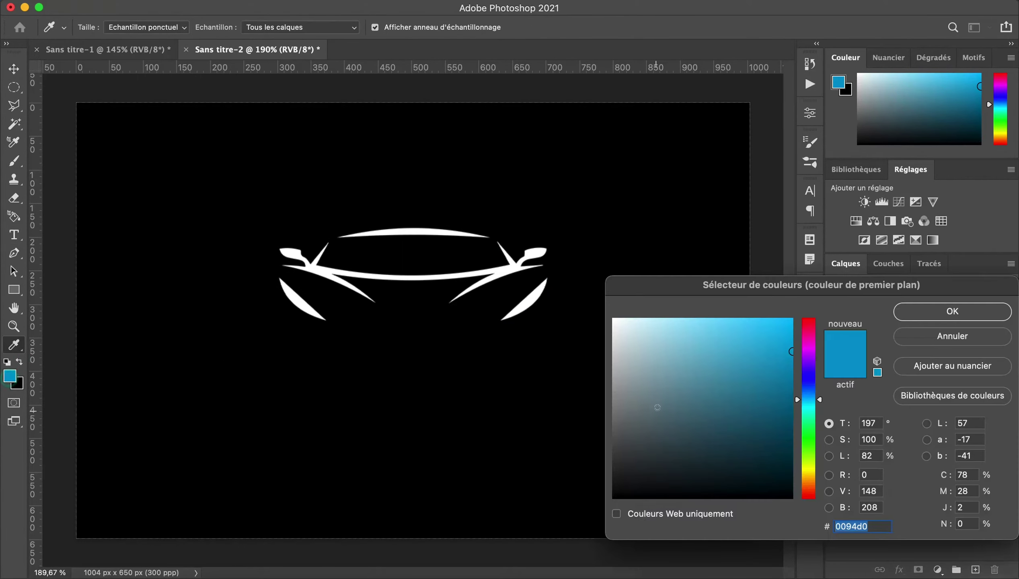
{"action": "left_click", "coordinate": [542, 242]}
{"action": "left_click", "coordinate": [952, 311]}
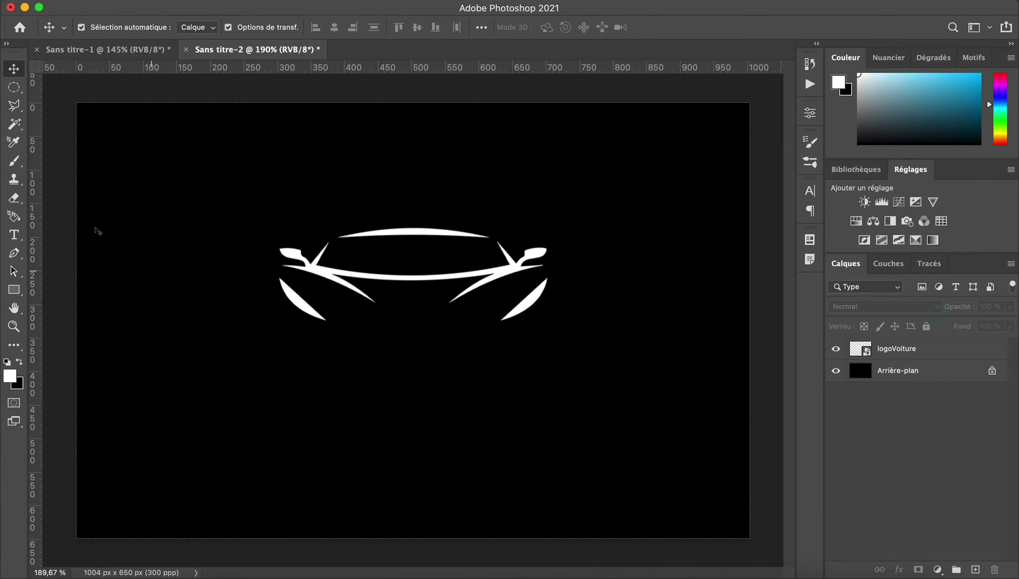
Add the text 'Luxury Car' just below the logo.
{"action": "left_click", "coordinate": [14, 235]}
{"action": "left_click", "coordinate": [346, 411]}
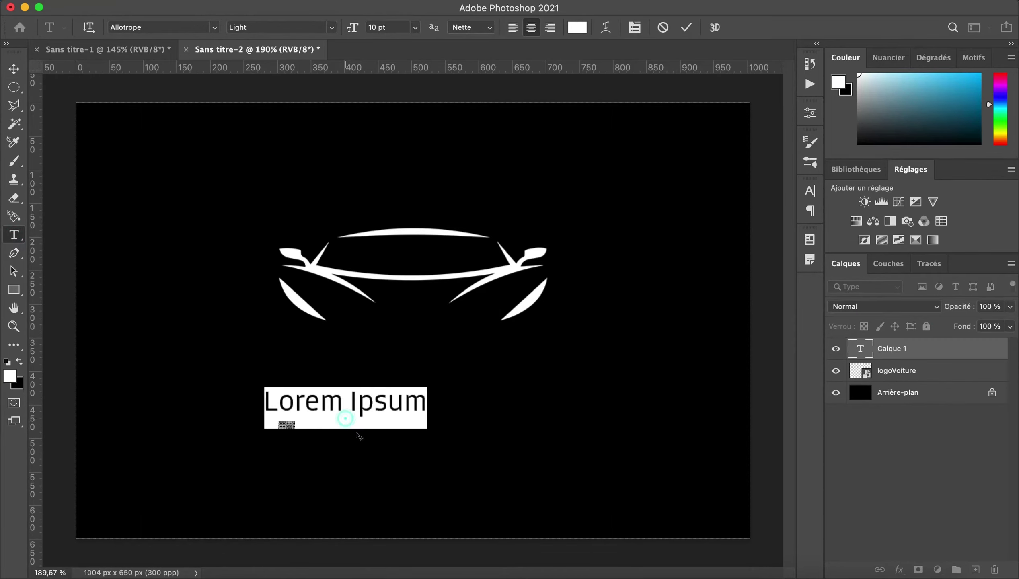
{"action": "type", "text": "Lu"}
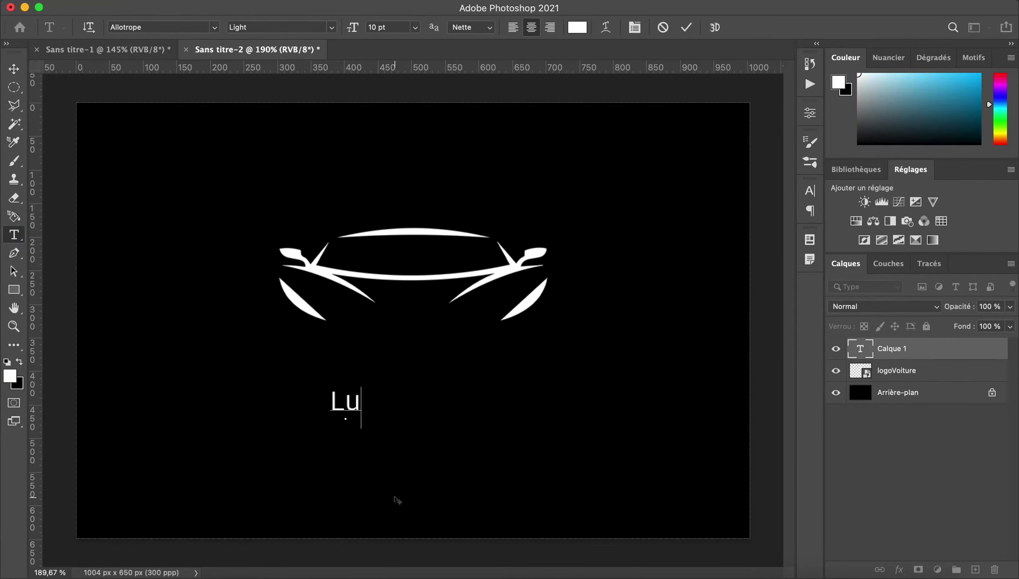
{"action": "type", "text": "xu"}
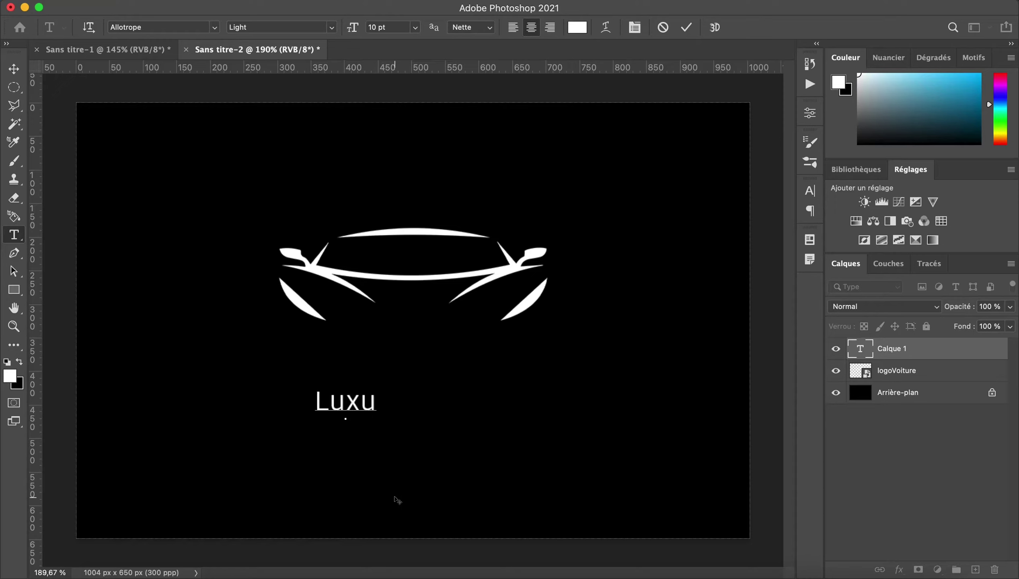
{"action": "key", "text": "super"}
{"action": "type", "text": "ry Ca"}
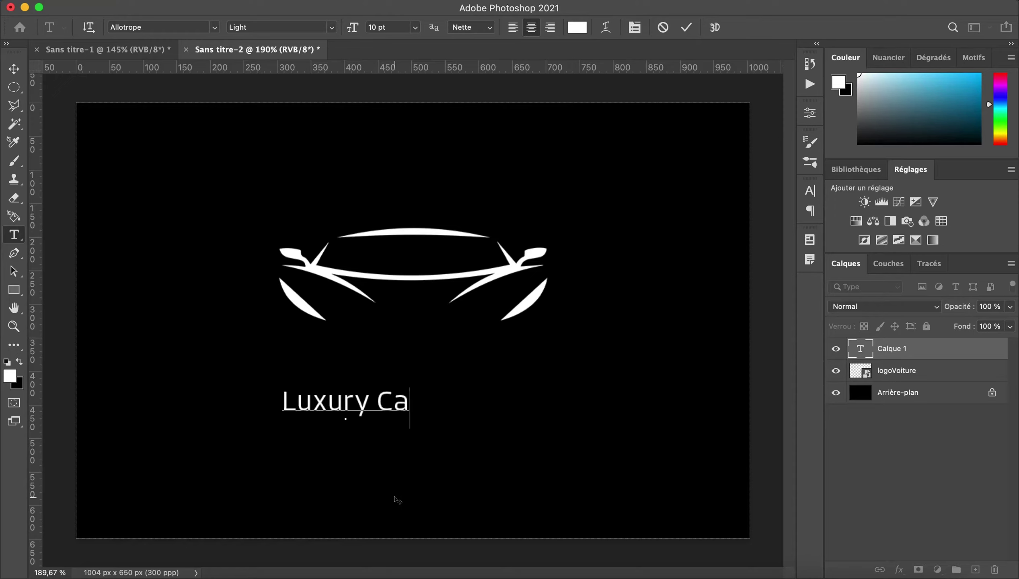
{"action": "type", "text": "r"}
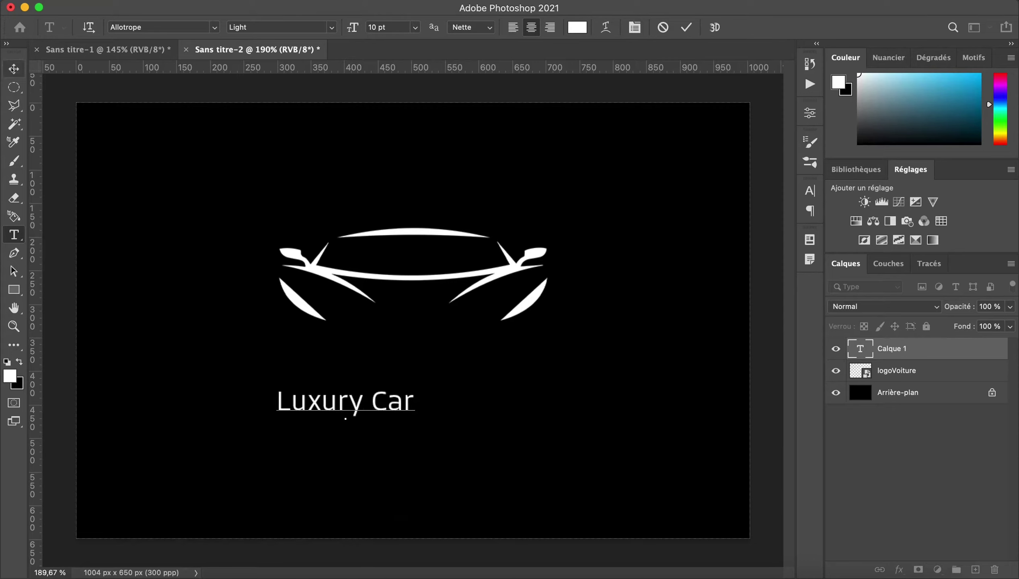
{"action": "left_click", "coordinate": [13, 68]}
Move Luxury Car under the car and set it in the Rocket Clouds font.
{"action": "left_click_drag", "start_coordinate": [346, 401], "coordinate": [414, 333]}
{"action": "left_click", "coordinate": [810, 191]}
{"action": "left_click", "coordinate": [721, 211]}
{"action": "scroll", "coordinate": [801, 405], "scroll_direction": "down", "scroll_amount": 5}
{"action": "scroll", "coordinate": [800, 443], "scroll_direction": "down", "scroll_amount": 5}
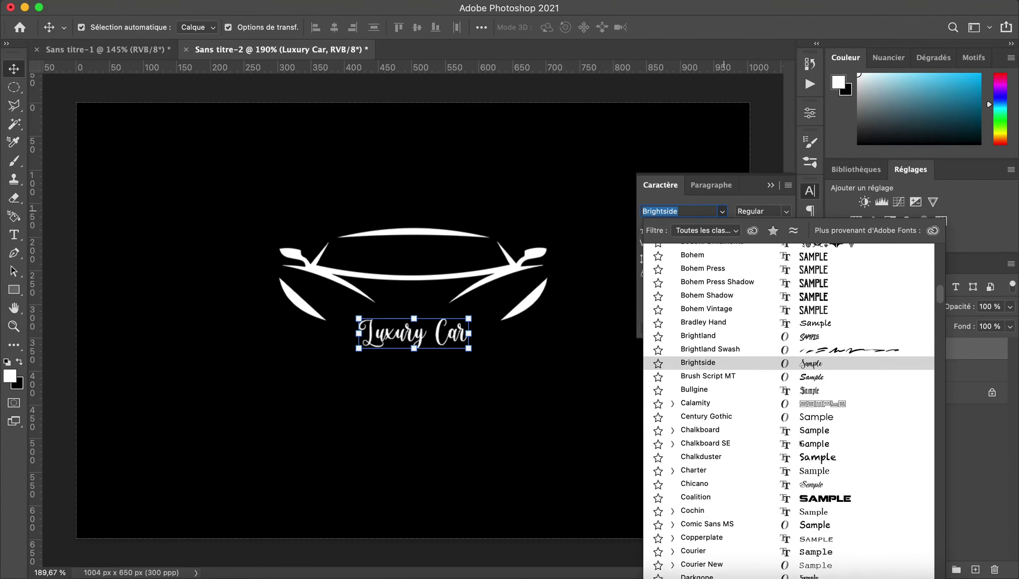
{"action": "scroll", "coordinate": [802, 444], "scroll_direction": "down", "scroll_amount": 5}
{"action": "scroll", "coordinate": [801, 443], "scroll_direction": "down", "scroll_amount": 5}
{"action": "scroll", "coordinate": [805, 445], "scroll_direction": "down", "scroll_amount": 5}
{"action": "scroll", "coordinate": [824, 451], "scroll_direction": "down", "scroll_amount": 5}
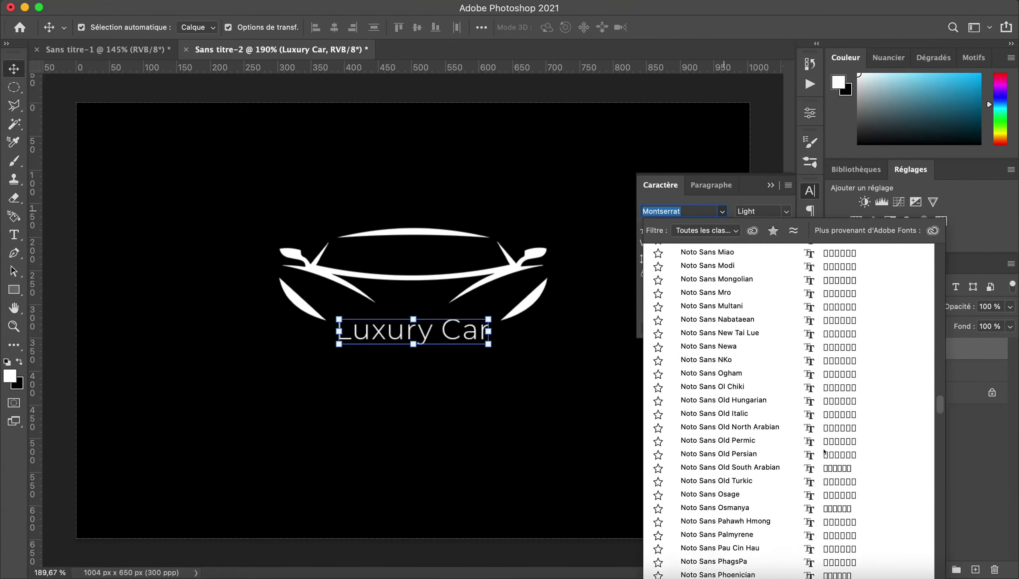
{"action": "scroll", "coordinate": [824, 451], "scroll_direction": "down", "scroll_amount": 5}
{"action": "scroll", "coordinate": [824, 478], "scroll_direction": "down", "scroll_amount": 5}
{"action": "left_click", "coordinate": [824, 504]}
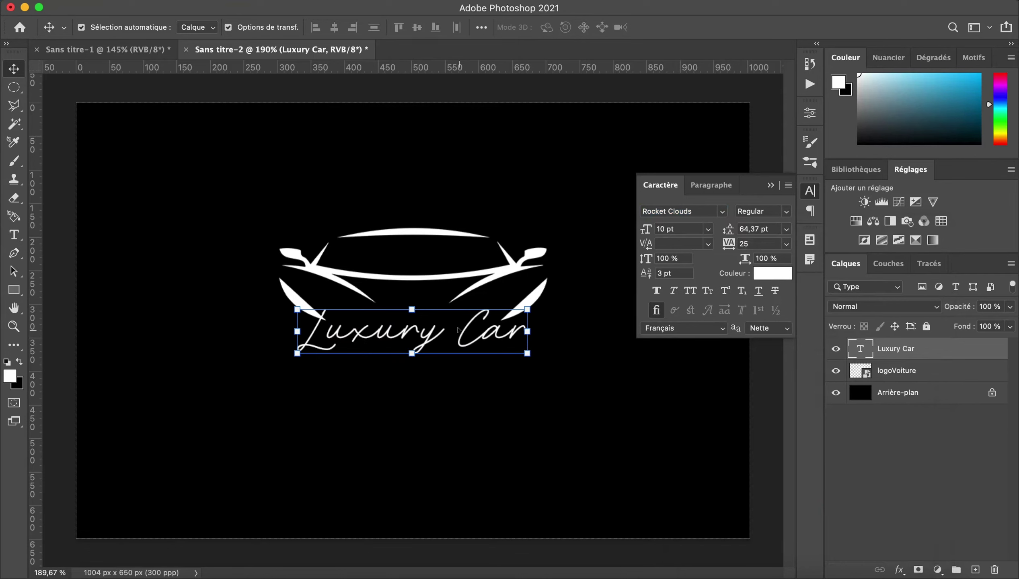
Enlarge Luxury Car to about 163% and shrink the car logo.
{"action": "left_click_drag", "start_coordinate": [458, 330], "coordinate": [459, 369]}
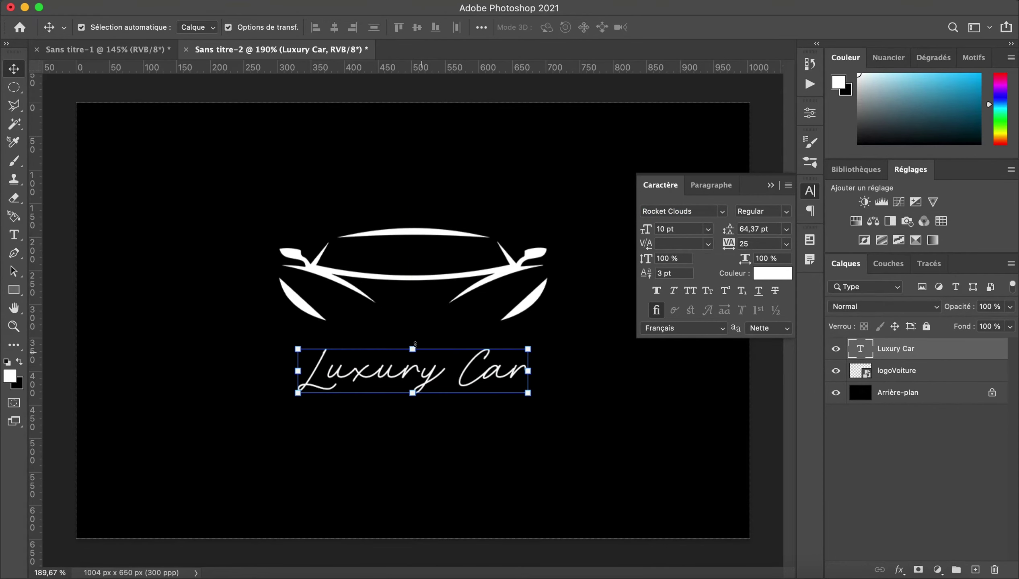
{"action": "left_click_drag", "start_coordinate": [405, 344], "coordinate": [406, 318]}
{"action": "key", "text": "Return"}
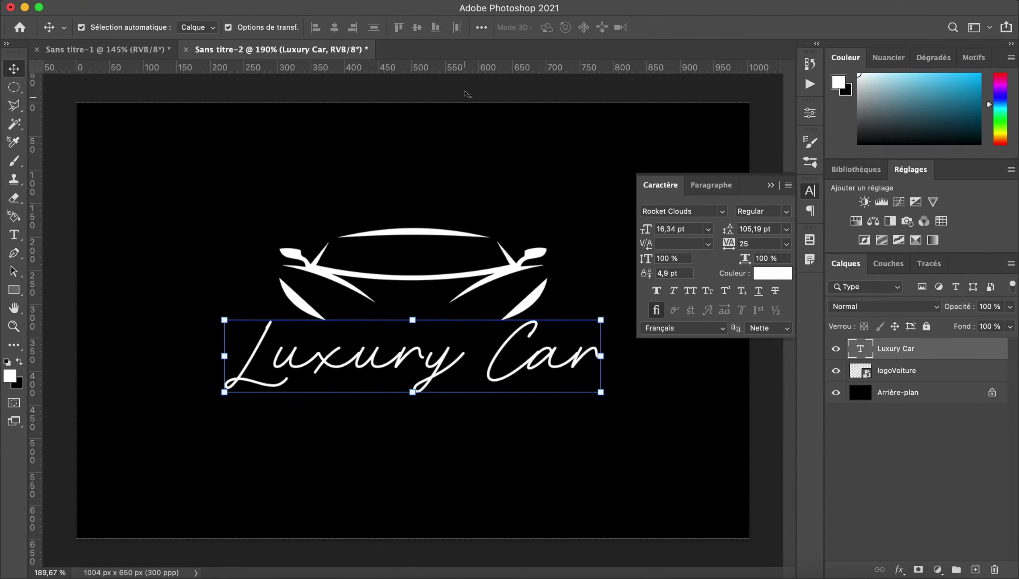
{"action": "left_click", "coordinate": [467, 94]}
{"action": "left_click", "coordinate": [483, 276]}
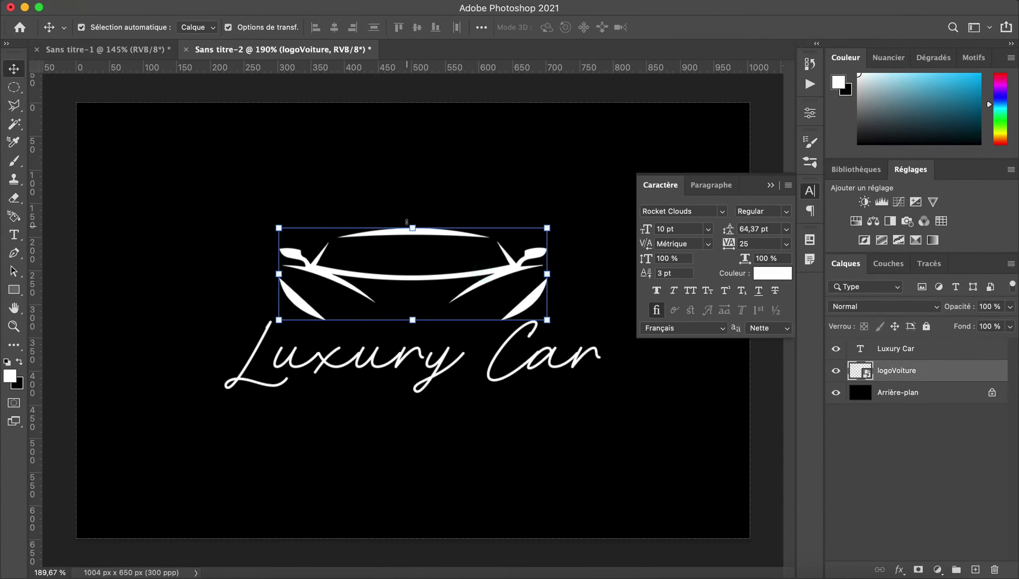
{"action": "left_click_drag", "start_coordinate": [407, 222], "coordinate": [392, 225]}
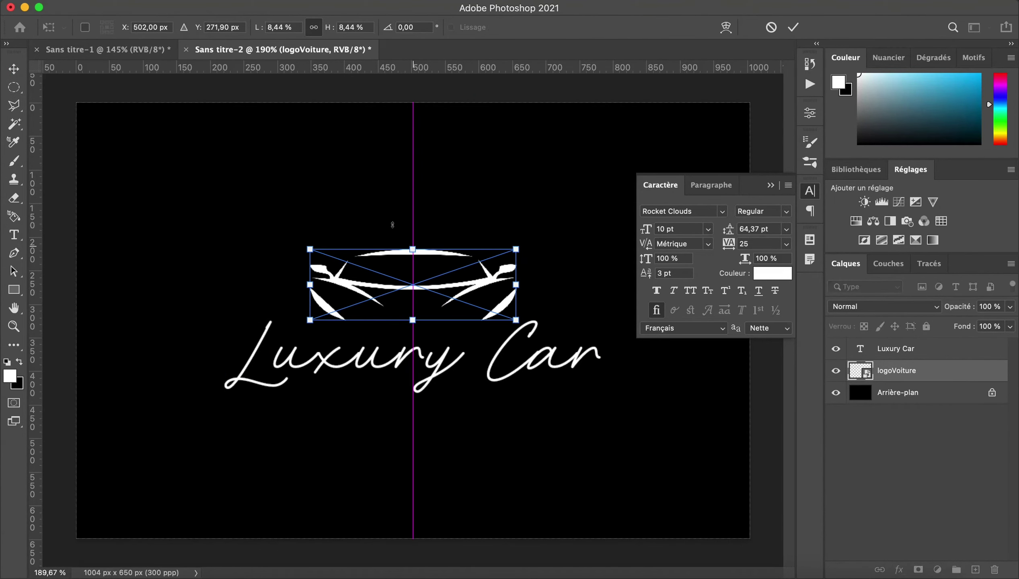
{"action": "key", "text": "Return"}
Align the logo and Luxury Car on horizontal centres and nudge both upward.
{"action": "mouse_move", "coordinate": [390, 452]}
{"action": "left_mouse_down"}
{"action": "mouse_move", "coordinate": [368, 467]}
{"action": "mouse_move", "coordinate": [477, 240]}
{"action": "left_mouse_up"}
{"action": "left_click", "coordinate": [334, 27]}
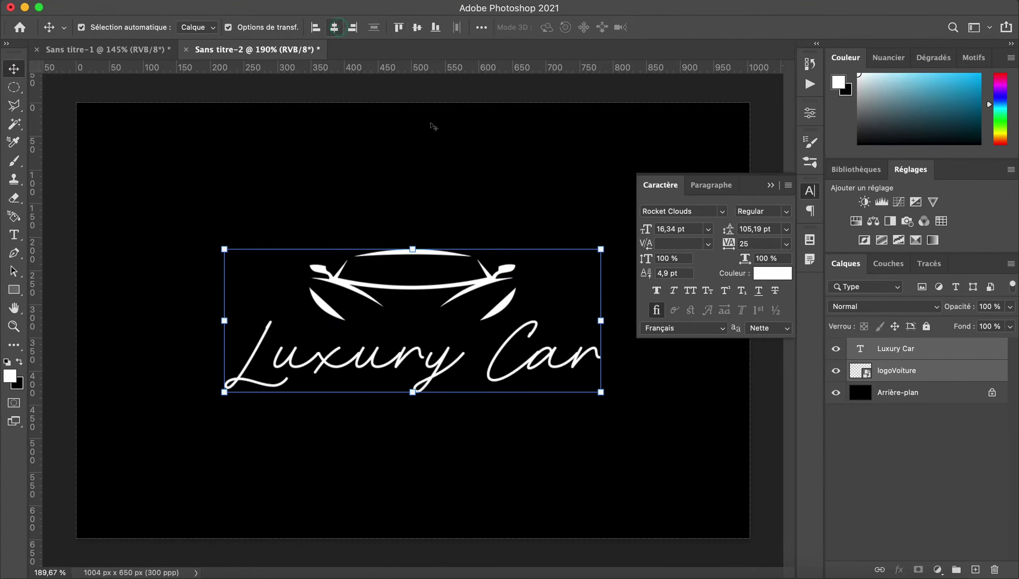
{"action": "key", "text": "shift+Up"}
{"action": "key", "text": "shift+Up"}
{"action": "key", "text": "shift+Up"}
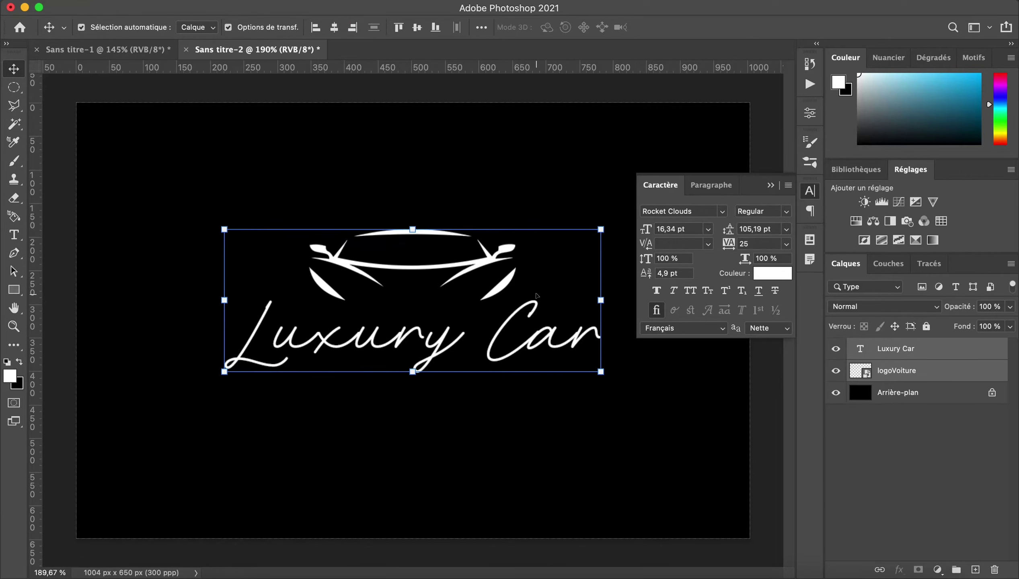
{"action": "key", "text": "shift+Up"}
Add the text 'Location de voitures de luxe' below Luxury Car.
{"action": "key", "text": "t"}
{"action": "left_click", "coordinate": [381, 427]}
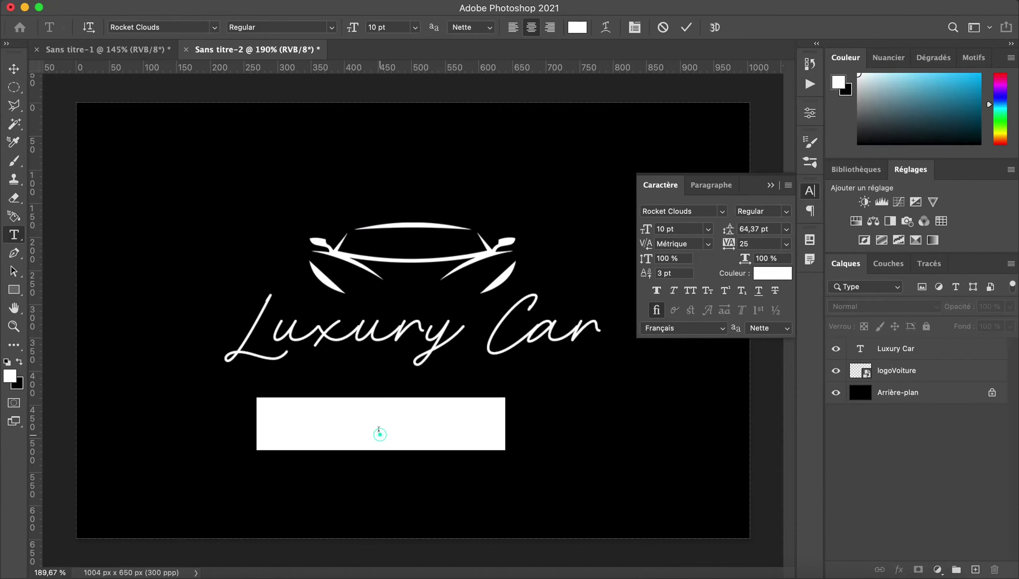
{"action": "type", "text": "Loca"}
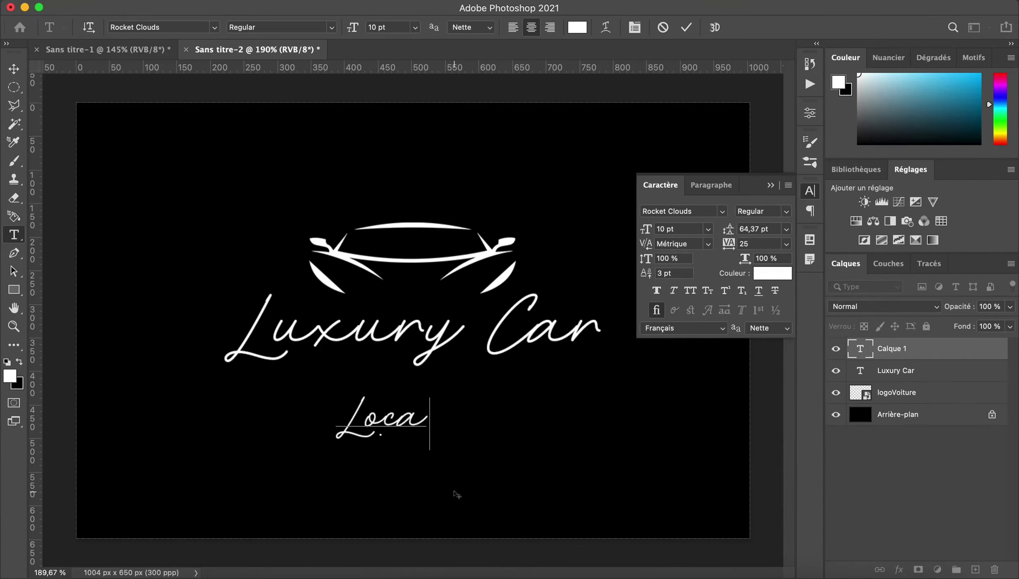
{"action": "type", "text": "tion de "}
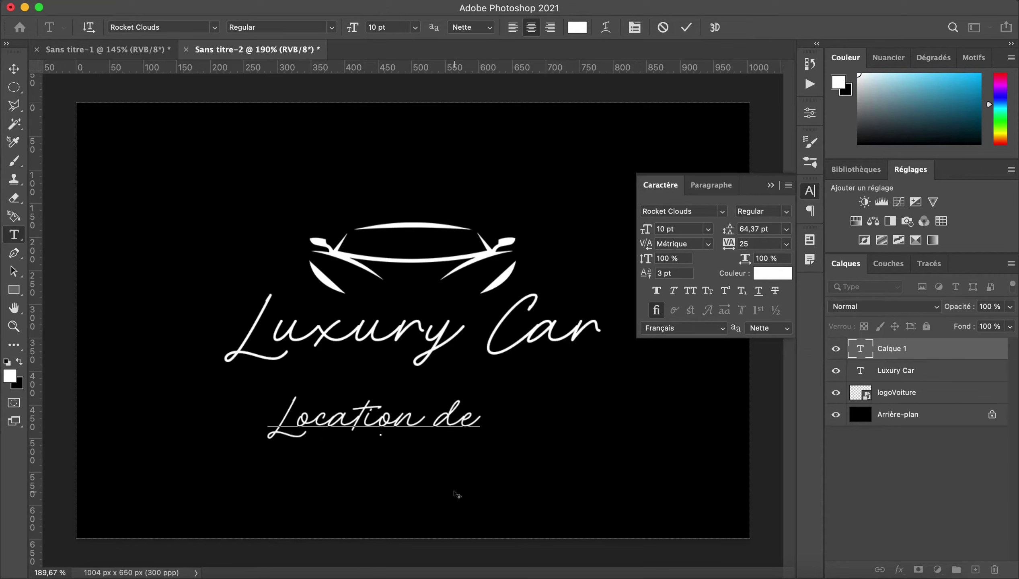
{"action": "type", "text": "voitures de "}
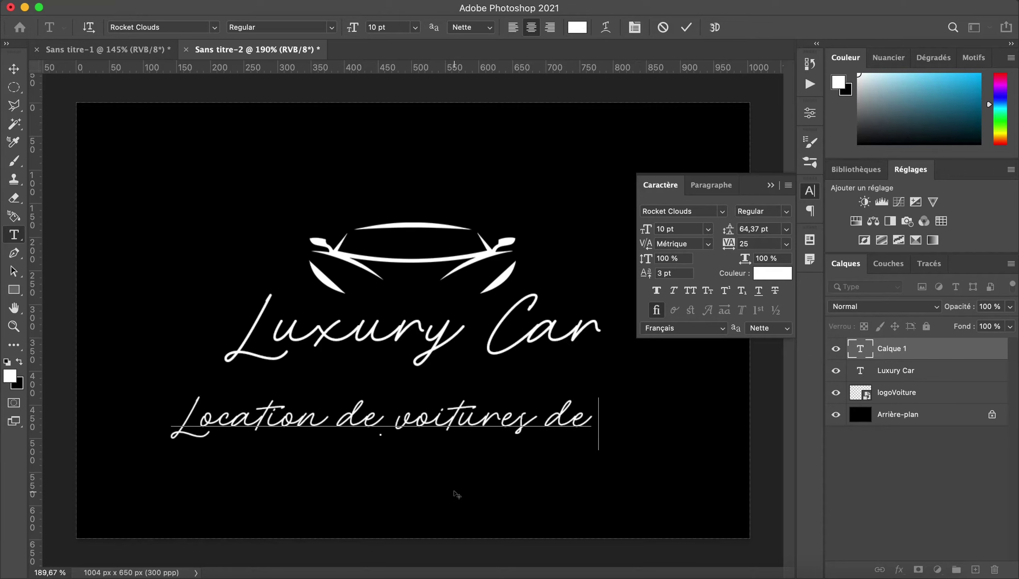
{"action": "type", "text": "luxe"}
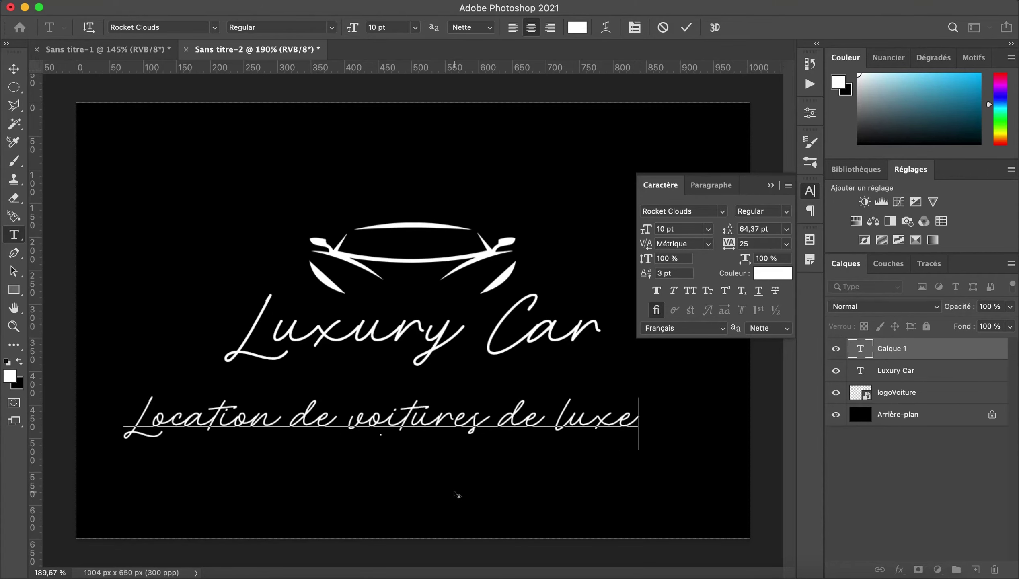
{"action": "left_click", "coordinate": [14, 69]}
Format the subtitle in Century Gothic, All Caps, 5 pt, tracking 200.
{"action": "left_click", "coordinate": [679, 211]}
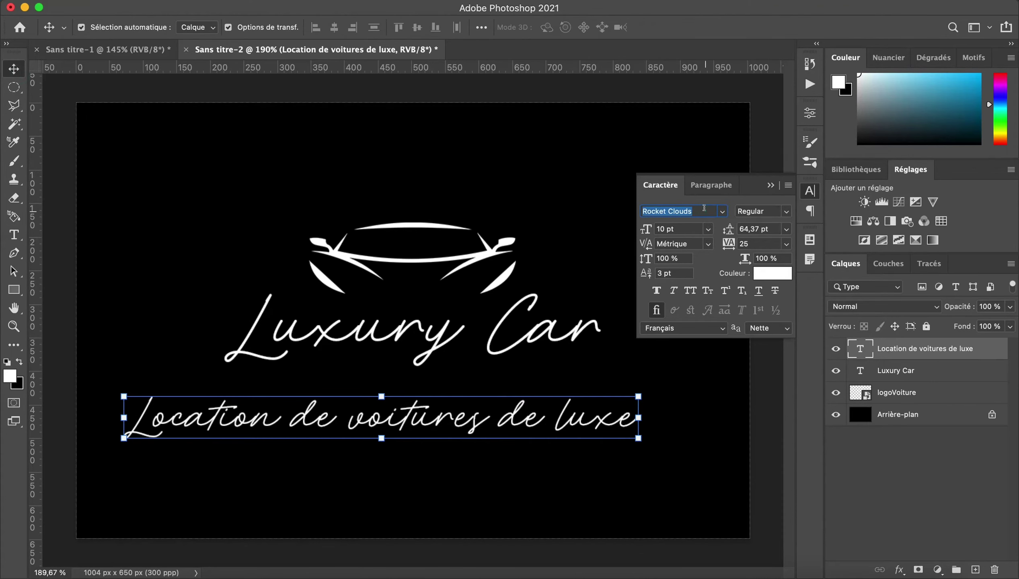
{"action": "type", "text": "Century Gothic"}
{"action": "key", "text": "Return"}
{"action": "left_click", "coordinate": [708, 229]}
{"action": "left_click", "coordinate": [786, 244]}
{"action": "left_click", "coordinate": [760, 437]}
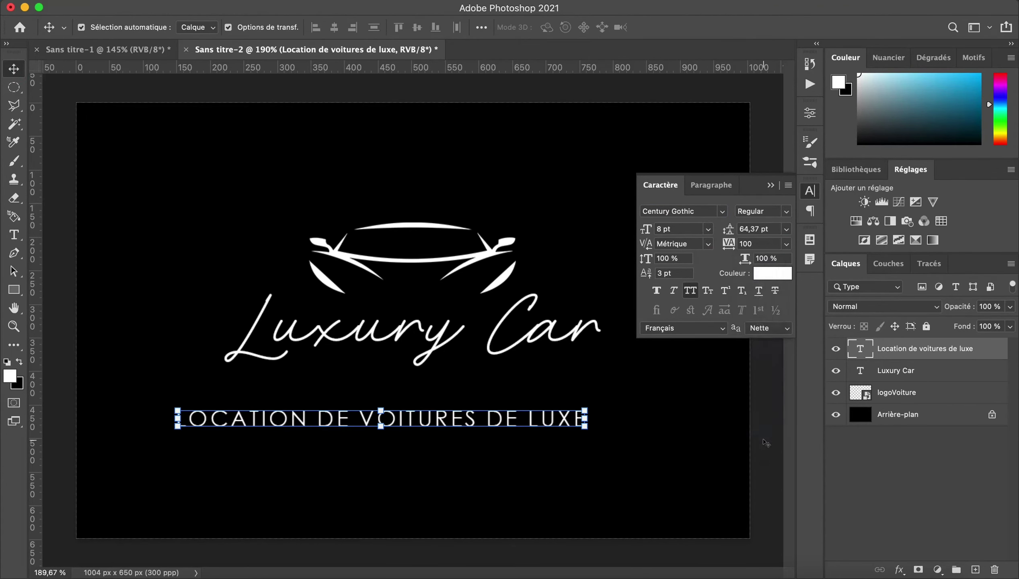
{"action": "left_click", "coordinate": [786, 243]}
{"action": "left_click", "coordinate": [760, 448]}
{"action": "double_click", "coordinate": [482, 424]}
{"action": "left_click", "coordinate": [679, 229]}
{"action": "type", "text": "5"}
{"action": "key", "text": "Return"}
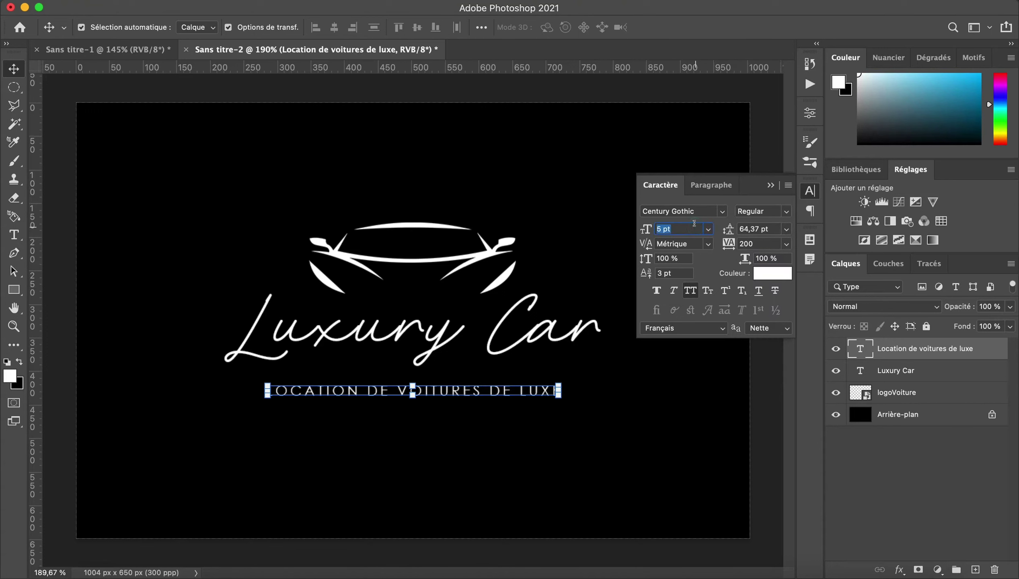
{"action": "left_click", "coordinate": [570, 423]}
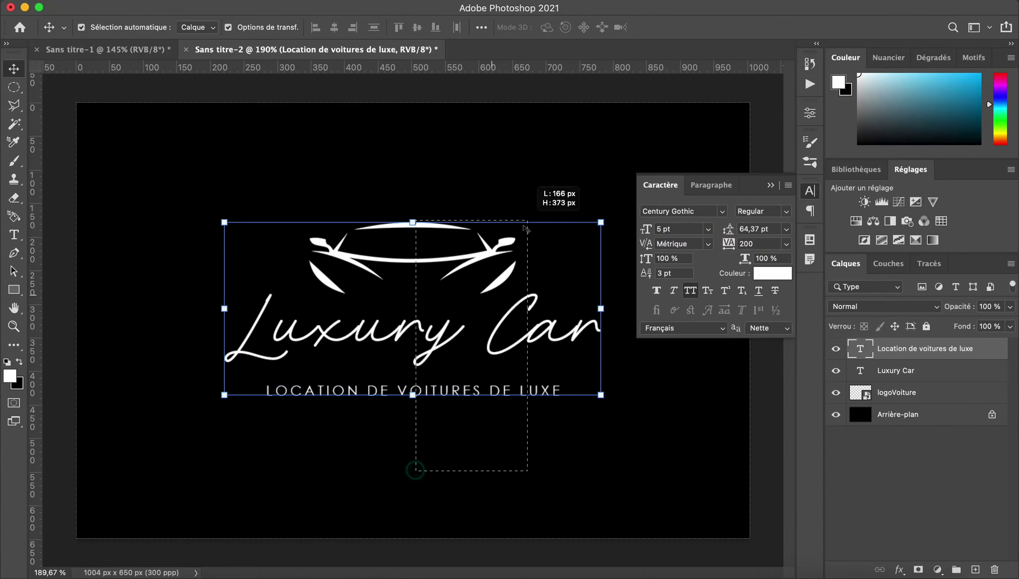
Move the logo and both text lines together slightly lower.
{"action": "left_click_drag", "start_coordinate": [415, 470], "coordinate": [528, 191]}
{"action": "left_click", "coordinate": [483, 146]}
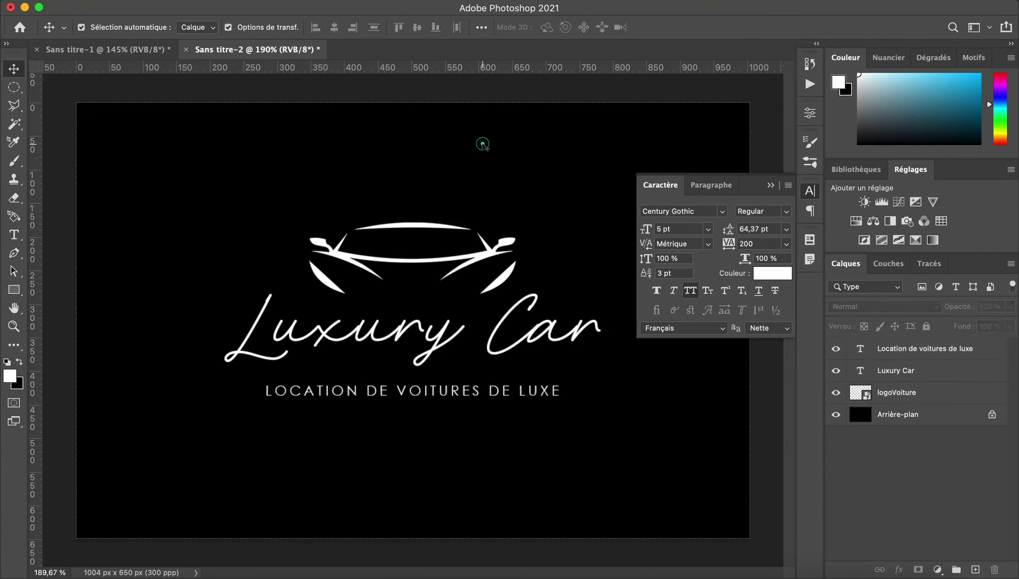
{"action": "left_click_drag", "start_coordinate": [491, 346], "coordinate": [734, 290]}
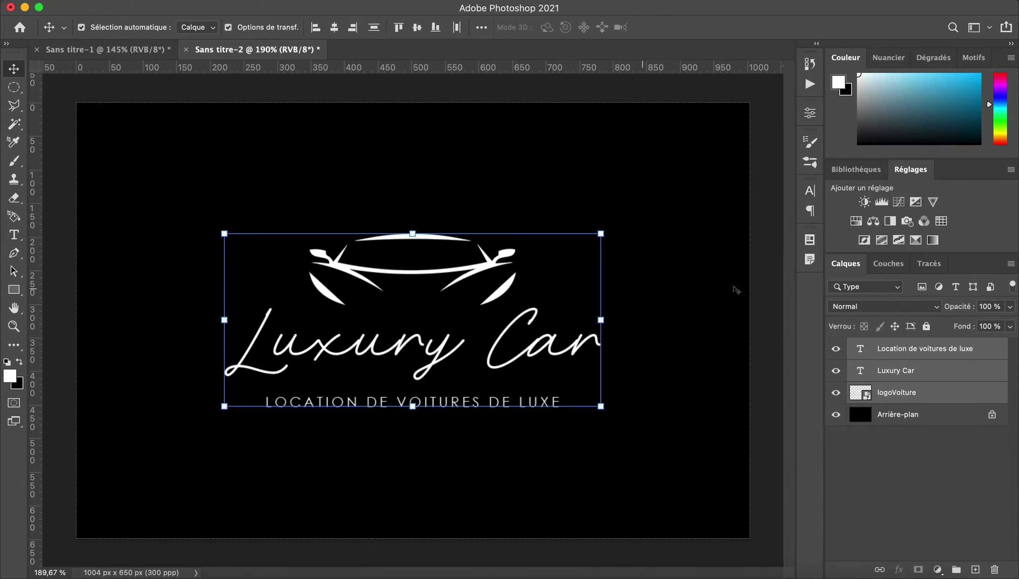
{"action": "left_click", "coordinate": [768, 318]}
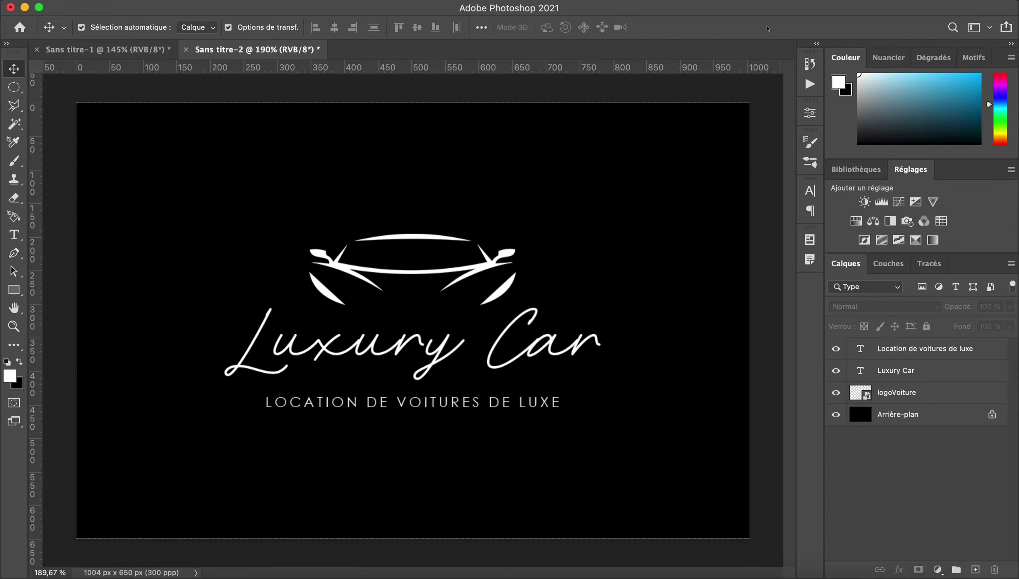
Add a new layer above the background and paint a soft white glow at about 15% opacity.
{"action": "left_click", "coordinate": [969, 413]}
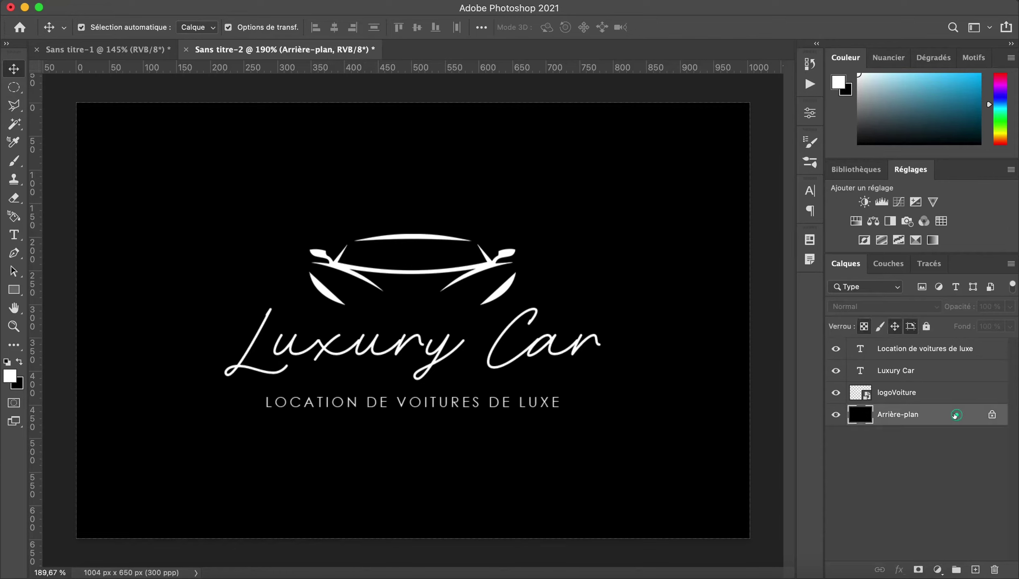
{"action": "left_click", "coordinate": [975, 569]}
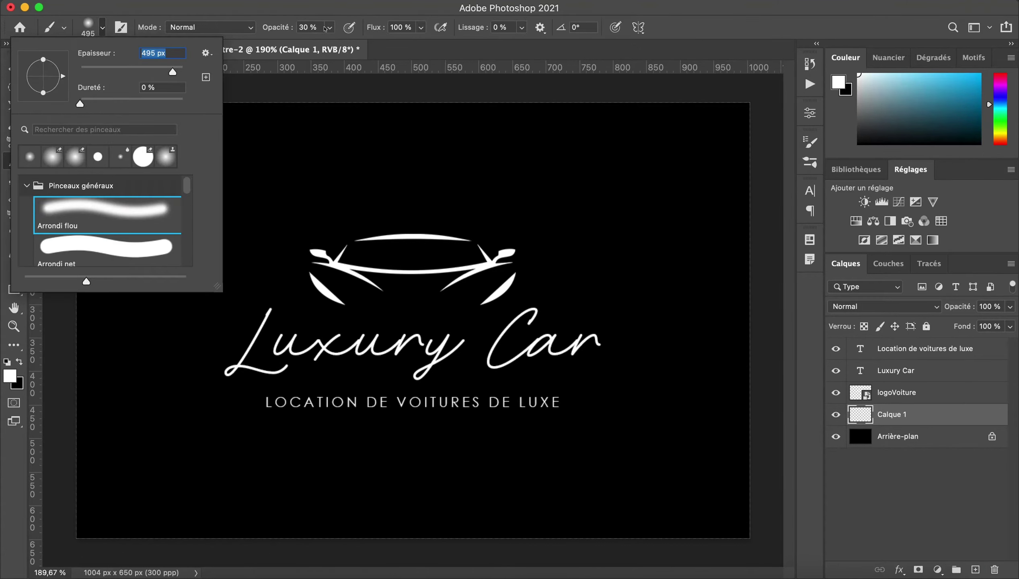
{"action": "left_click", "coordinate": [329, 27]}
{"action": "left_click_drag", "start_coordinate": [329, 44], "coordinate": [320, 45]}
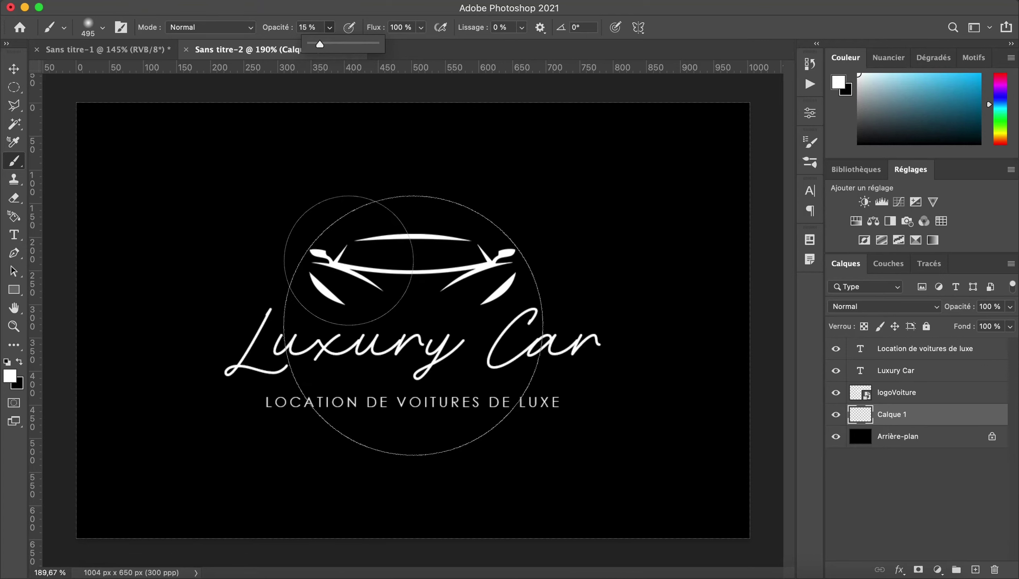
{"action": "left_click", "coordinate": [413, 325]}
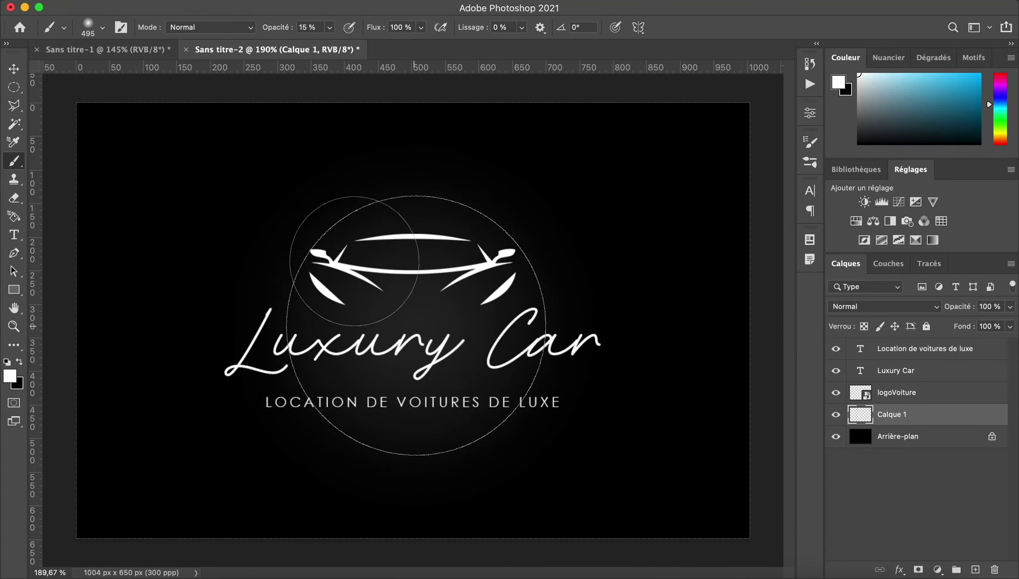
Stretch the Calque 1 glow horizontally to the card's left and right edges.
{"action": "left_click", "coordinate": [13, 69]}
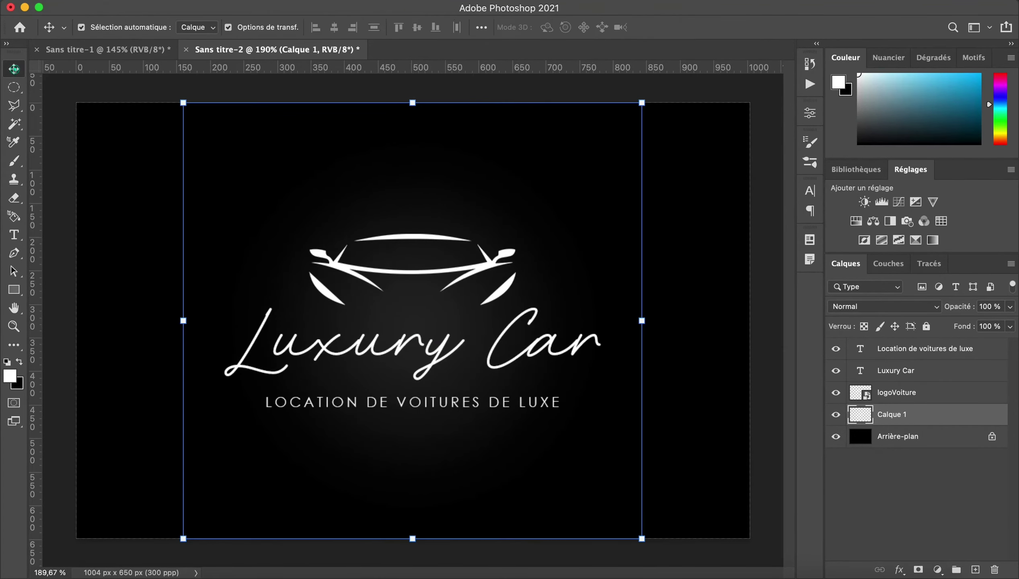
{"action": "left_click_drag", "start_coordinate": [180, 315], "coordinate": [70, 309]}
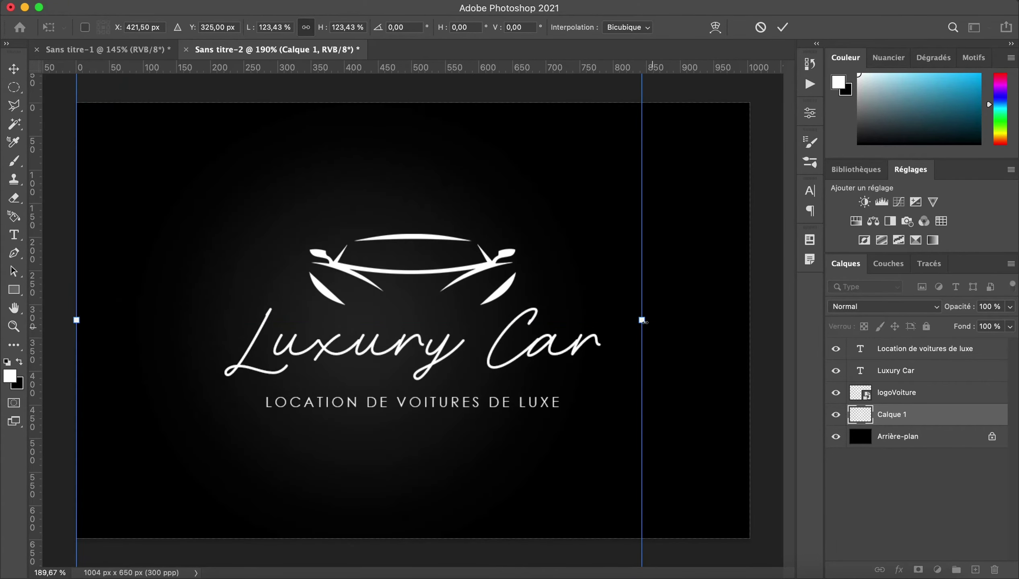
{"action": "left_click_drag", "start_coordinate": [642, 320], "coordinate": [750, 326]}
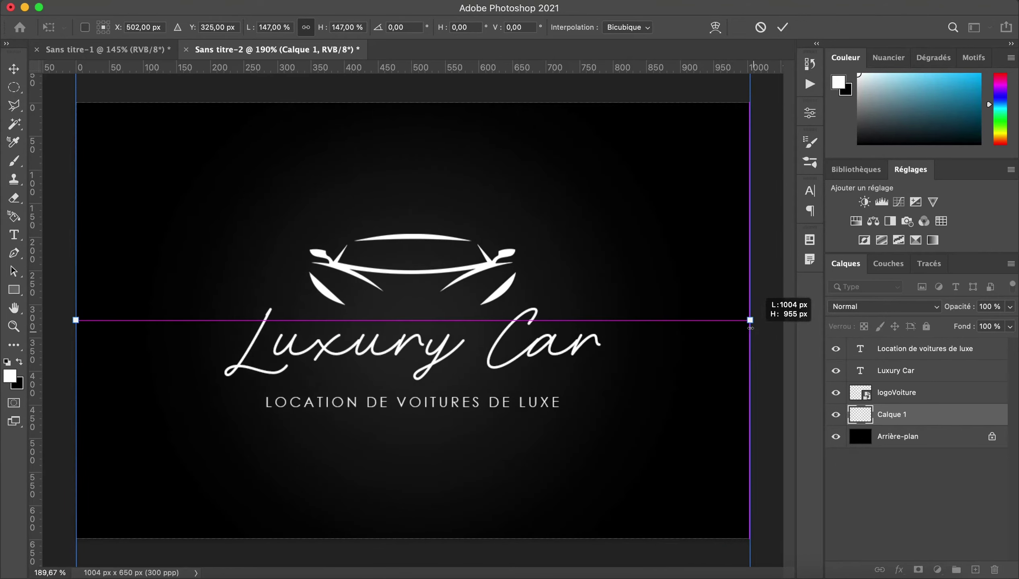
{"action": "left_click", "coordinate": [14, 67]}
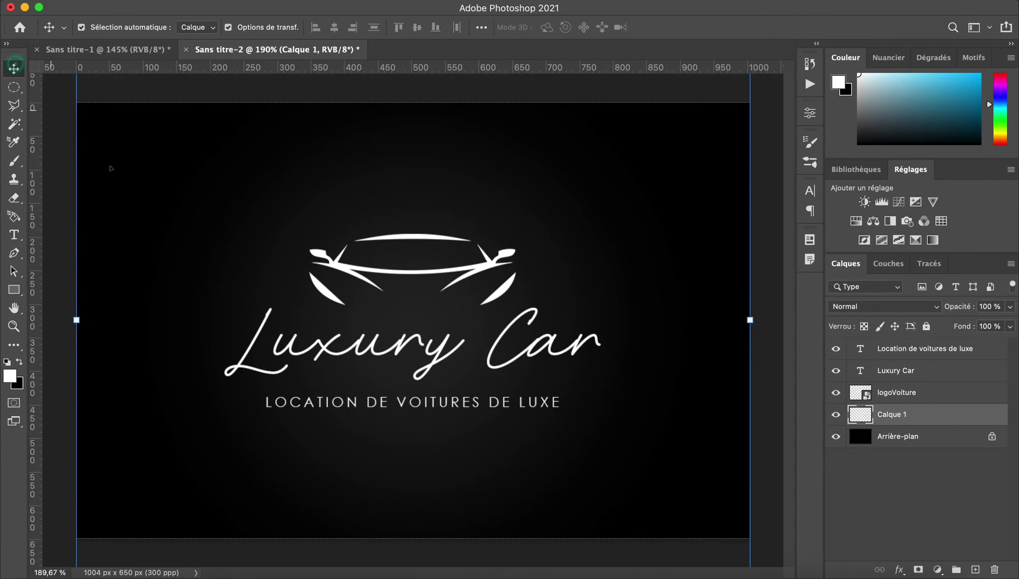
{"action": "left_click", "coordinate": [57, 193]}
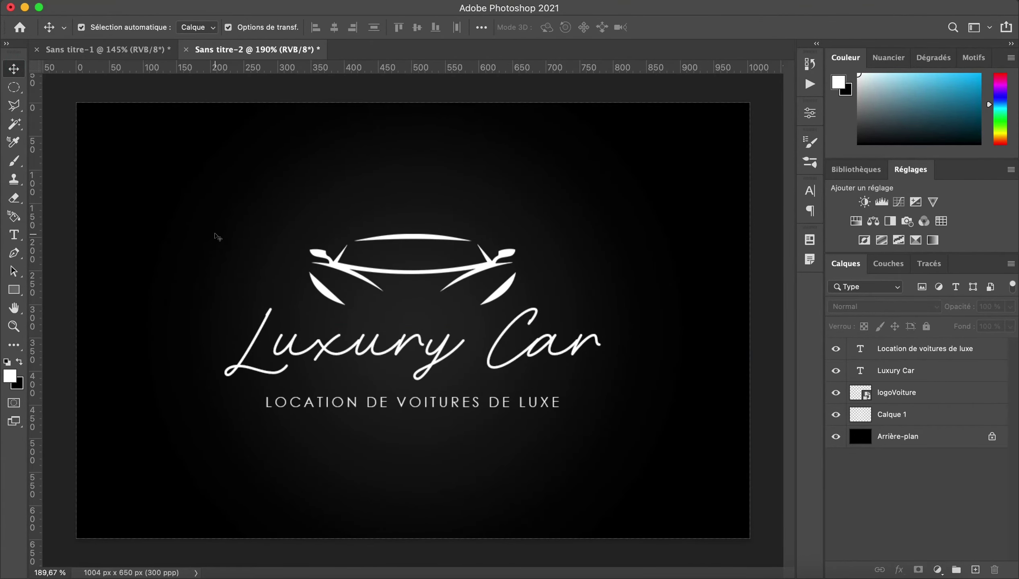
Save the card on the computer as Carte_de_visite_Recto.psd in CARTE DE VISITE.
{"action": "scroll", "coordinate": [216, 234], "scroll_direction": "down", "scroll_amount": 5}
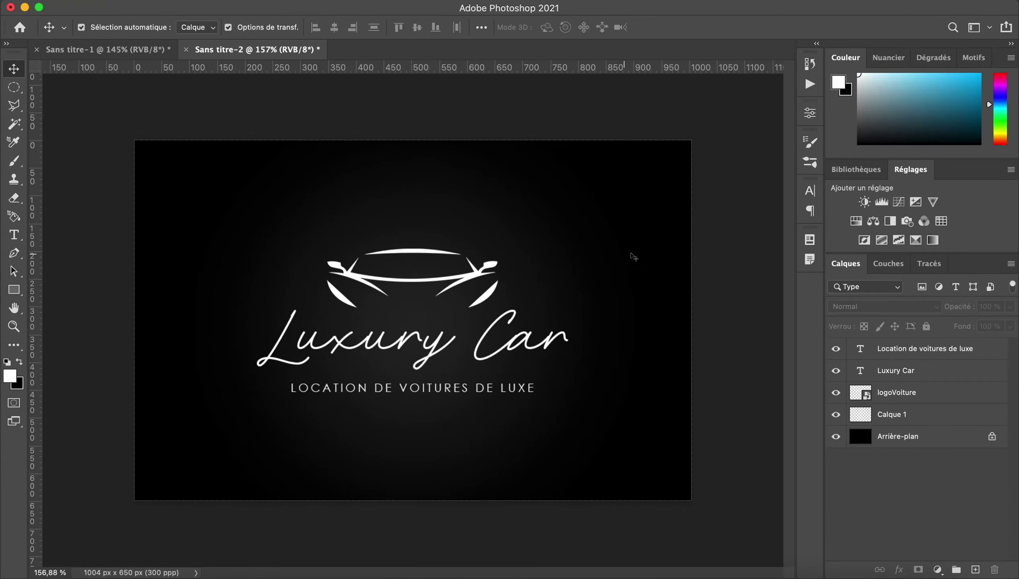
{"action": "left_click", "coordinate": [712, 281]}
{"action": "left_click", "coordinate": [101, 0]}
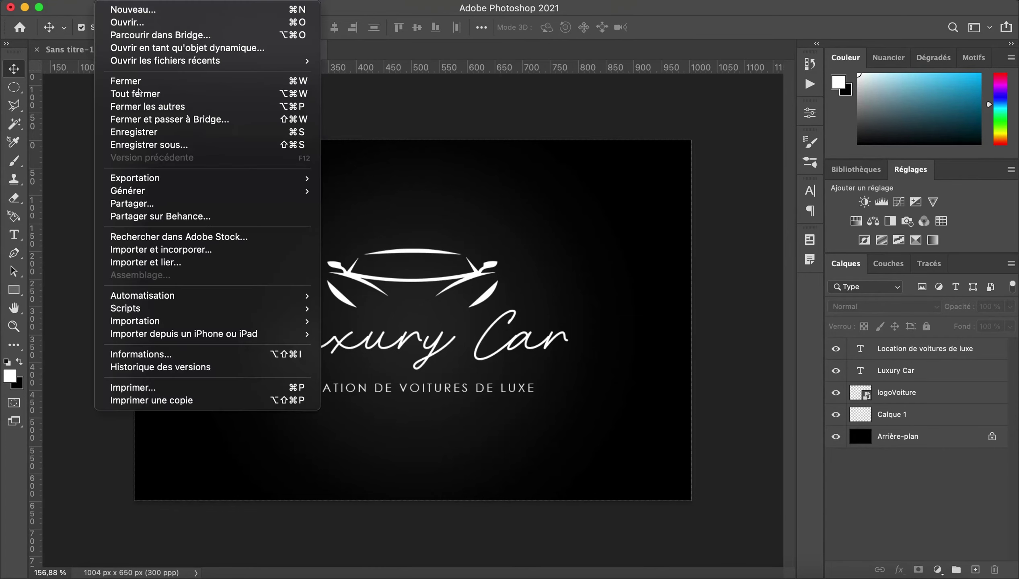
{"action": "left_click", "coordinate": [133, 141]}
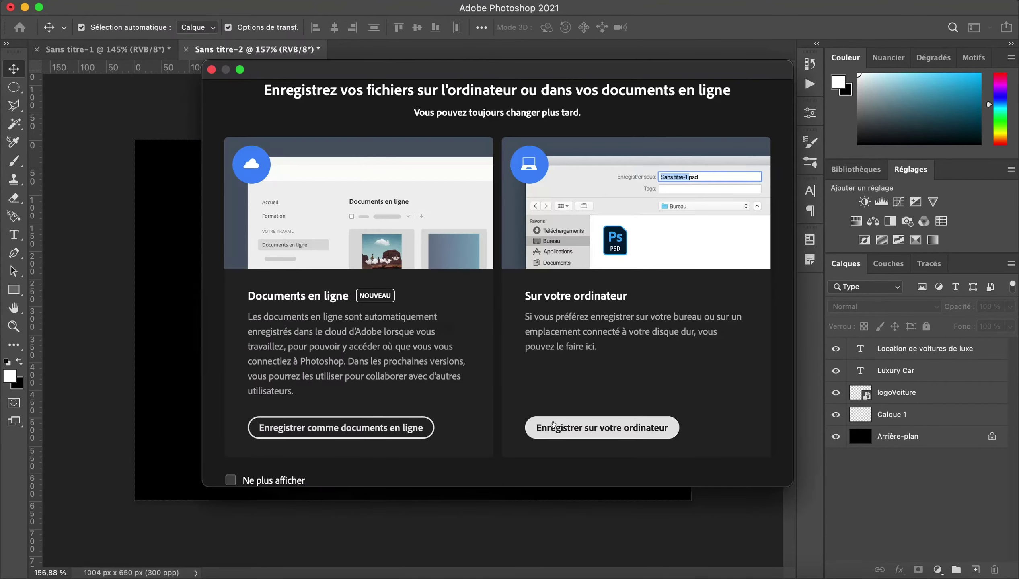
{"action": "left_click", "coordinate": [564, 425]}
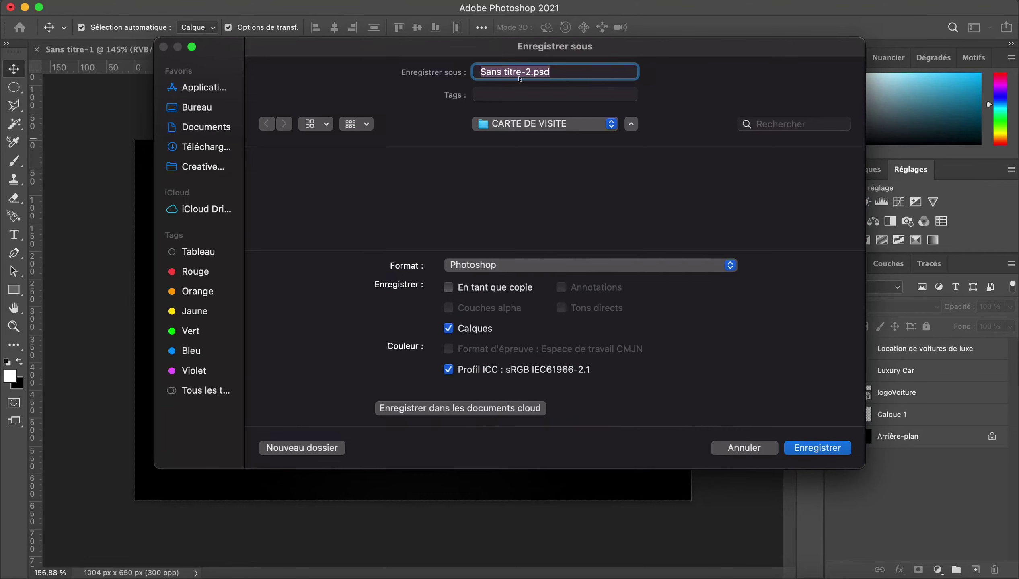
{"action": "left_click", "coordinate": [530, 72]}
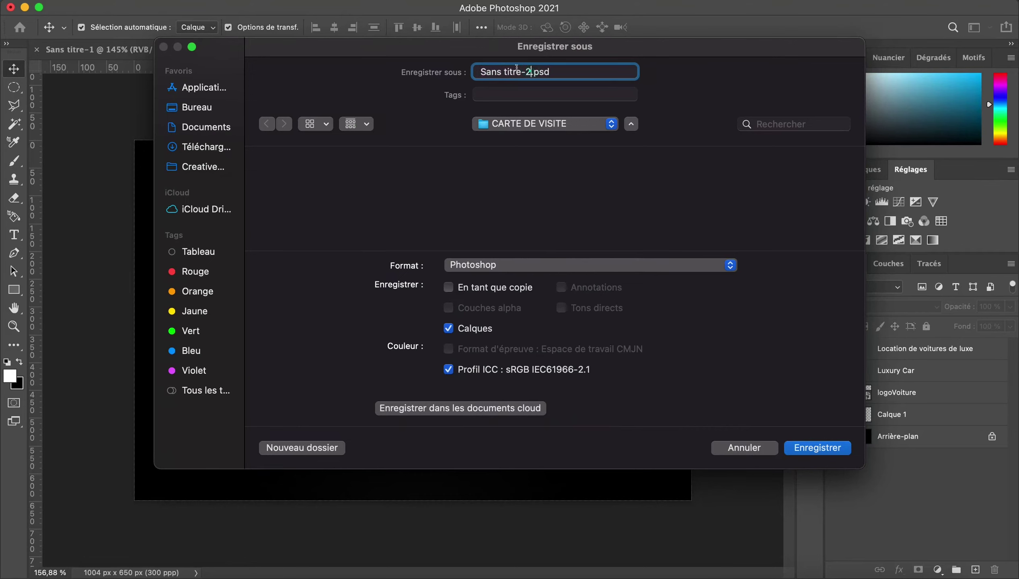
{"action": "key", "text": "super+shift+Left"}
{"action": "type", "text": "Car"}
{"action": "type", "text": "te"}
{"action": "key", "text": "BackSpace"}
{"action": "type", "text": "_de"}
{"action": "type", "text": "_visite"}
{"action": "type", "text": "_RE"}
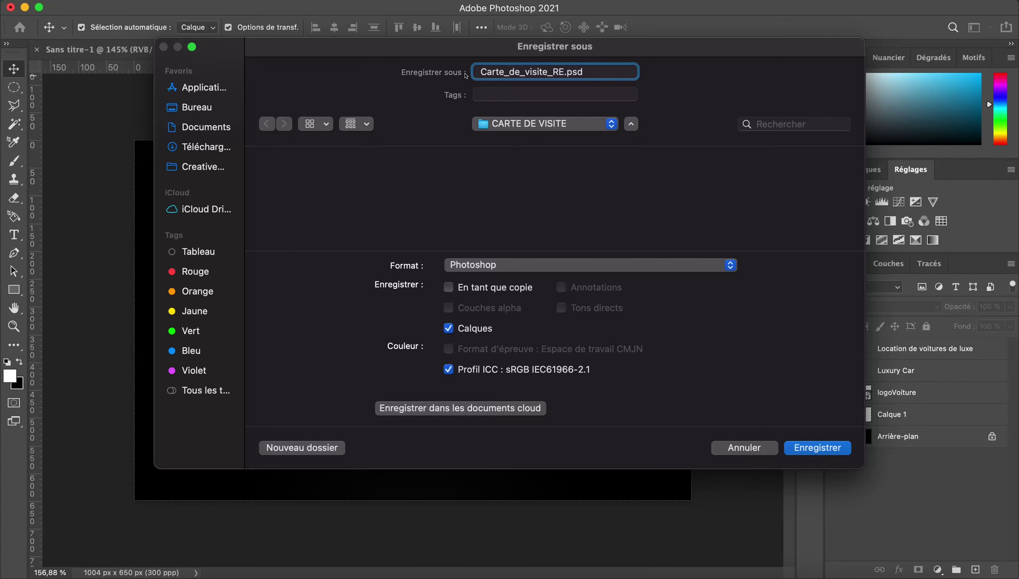
{"action": "key", "text": "BackSpace"}
{"action": "type", "text": "ecto"}
{"action": "key", "text": "Return"}
{"action": "key", "text": "Return"}
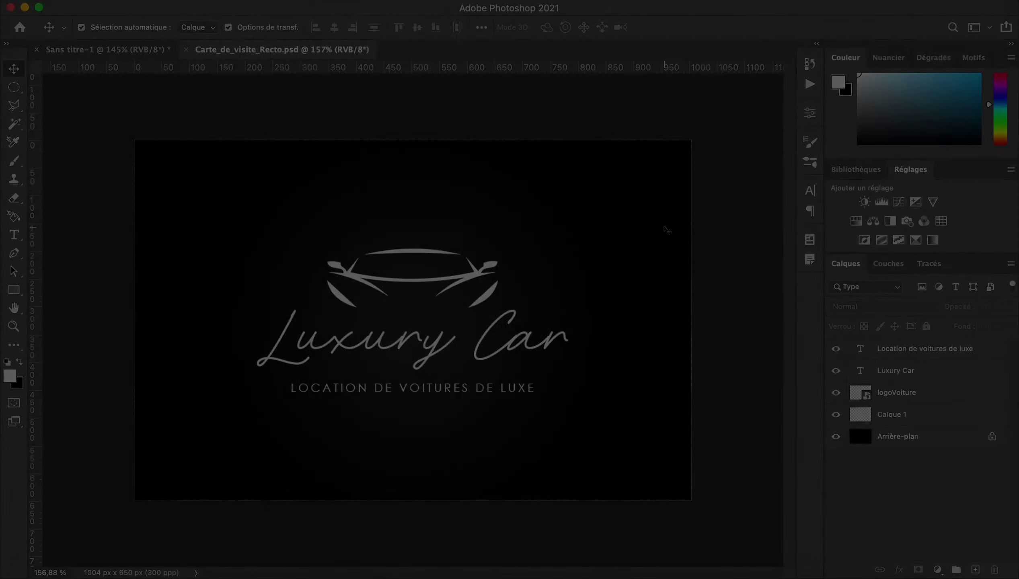
{"action": "left_click", "coordinate": [709, 284]}
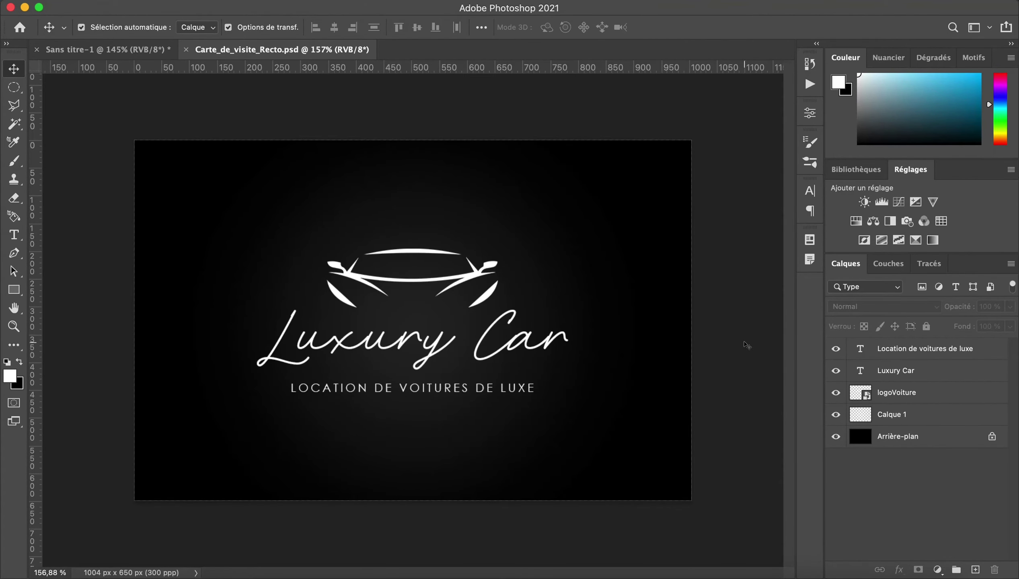
Scale the logo, Luxury Car and subtitle to about 72% and move them left.
{"action": "left_click", "coordinate": [480, 274]}
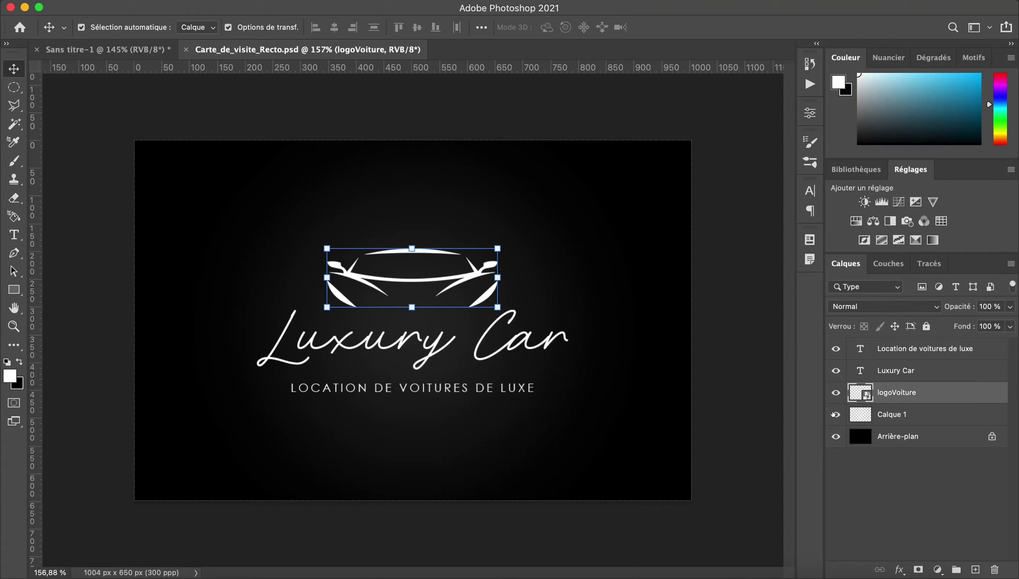
{"action": "left_click", "coordinate": [526, 342], "text": "shift"}
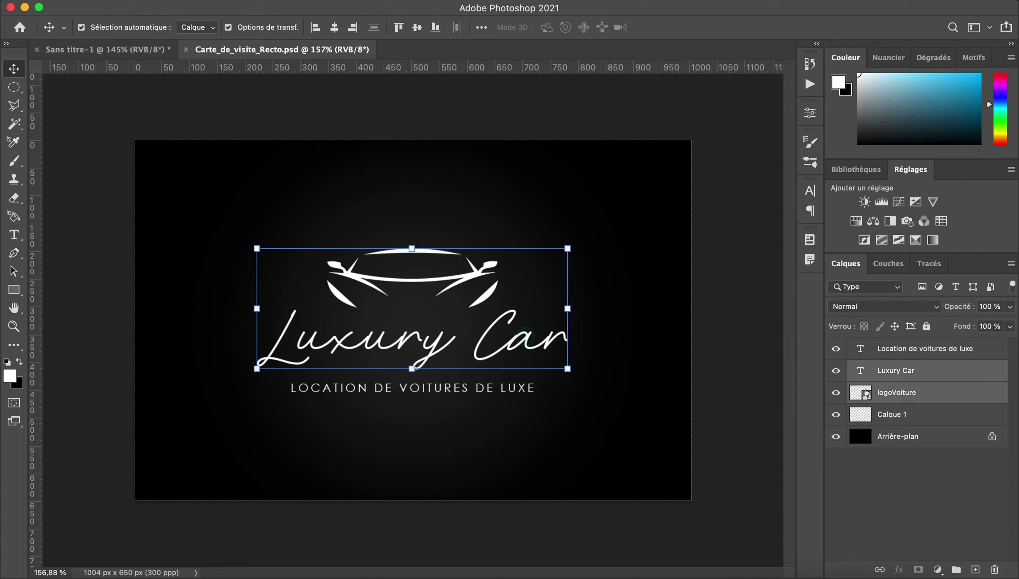
{"action": "left_click", "coordinate": [896, 348], "text": "super"}
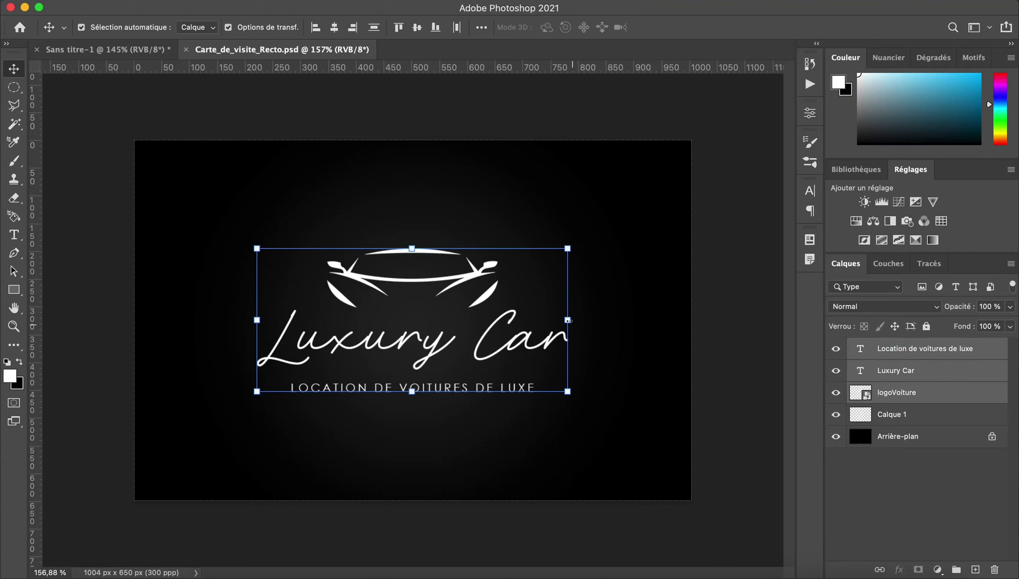
{"action": "left_click_drag", "start_coordinate": [569, 320], "coordinate": [358, 336]}
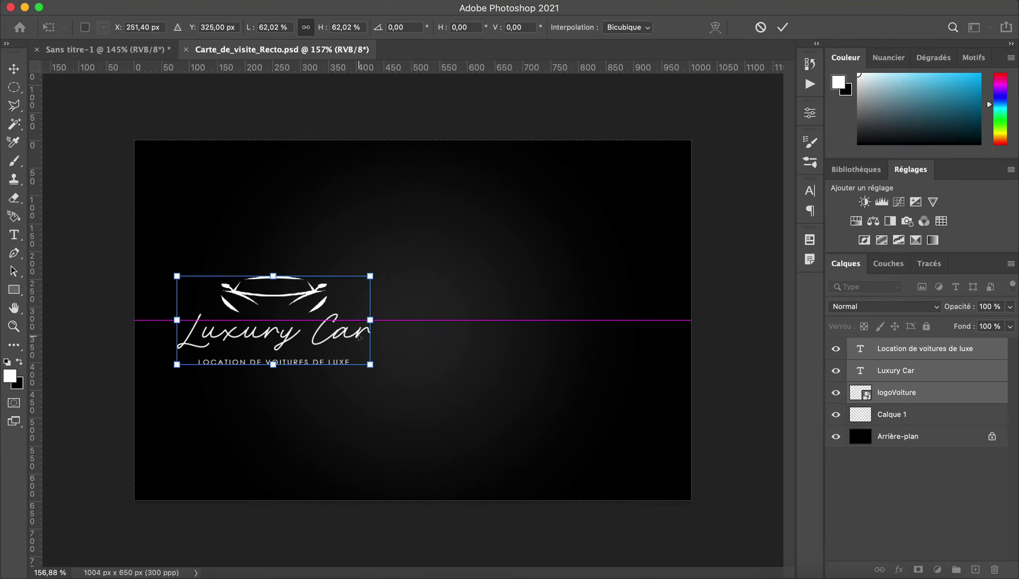
{"action": "left_click_drag", "start_coordinate": [269, 270], "coordinate": [268, 264]}
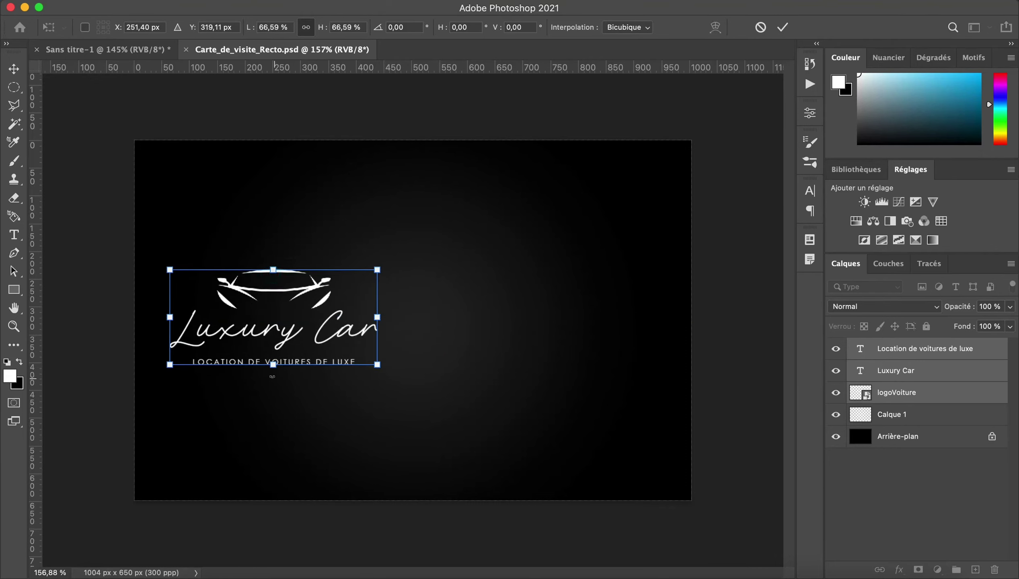
{"action": "left_click_drag", "start_coordinate": [272, 367], "coordinate": [272, 375]}
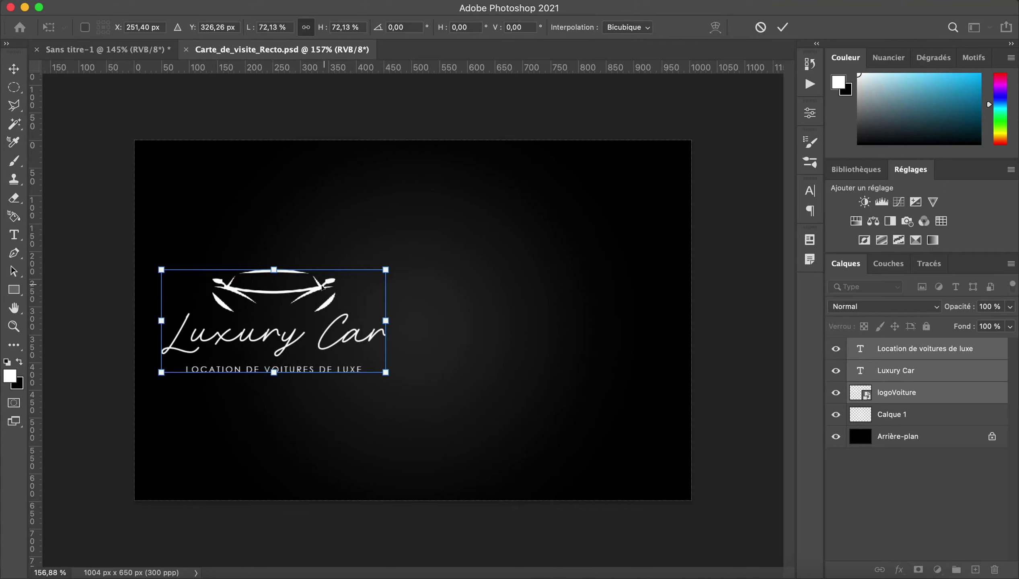
{"action": "left_click_drag", "start_coordinate": [326, 288], "coordinate": [327, 289]}
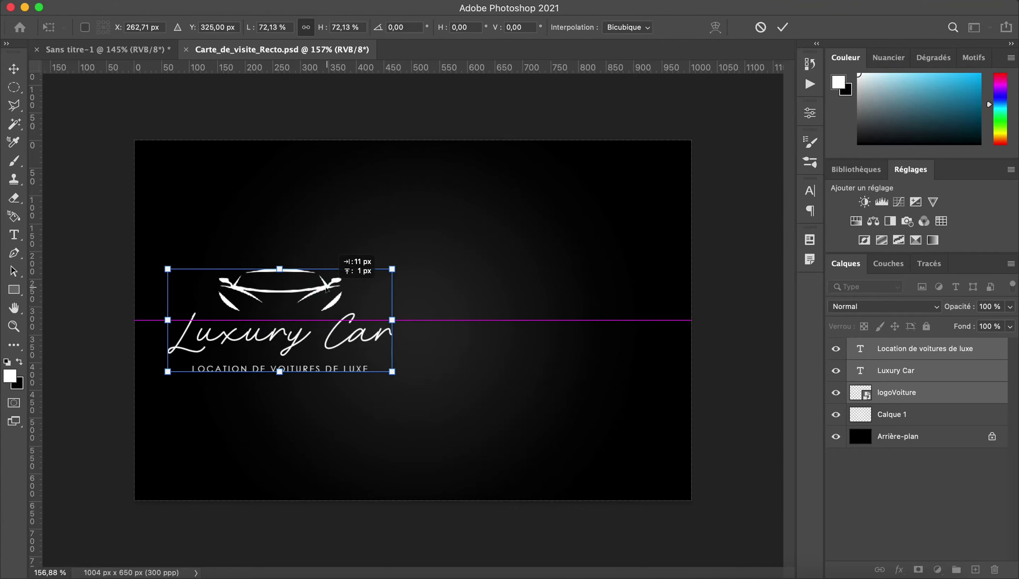
{"action": "key", "text": "Return"}
{"action": "left_click", "coordinate": [86, 129]}
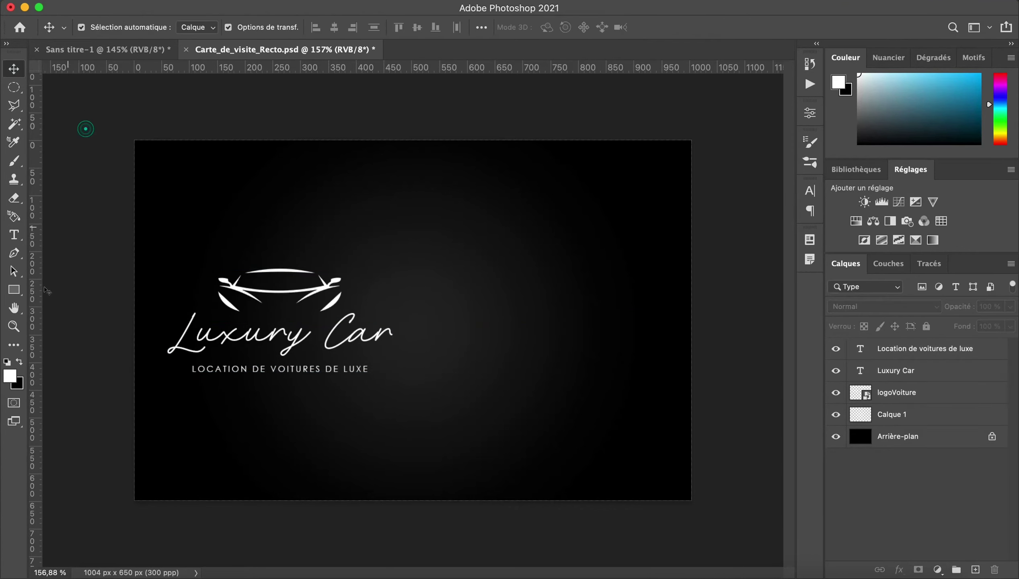
Draw a white 3 × 510 px vertical divider bar right of the logo block.
{"action": "left_click", "coordinate": [13, 288]}
{"action": "left_click", "coordinate": [60, 288]}
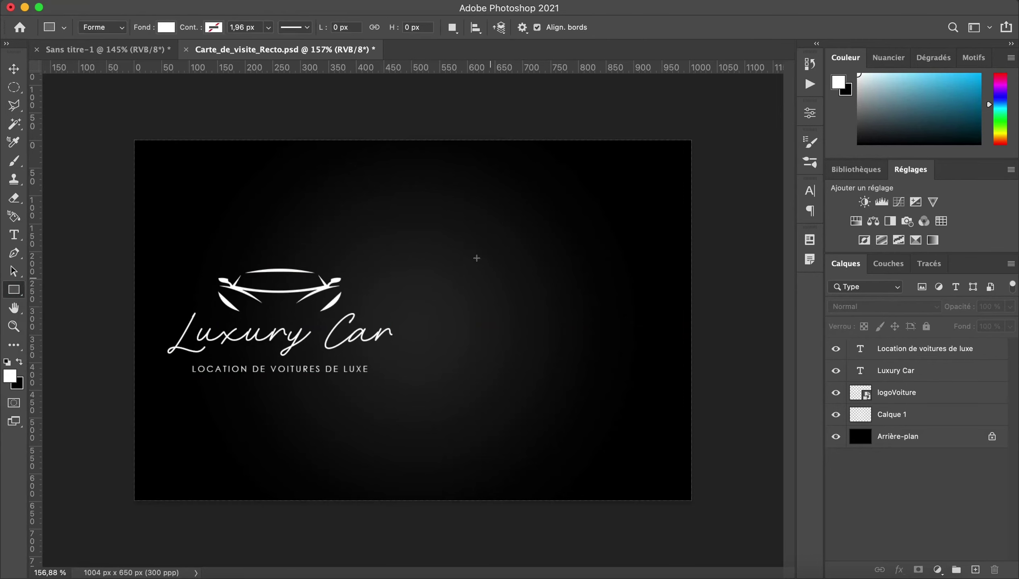
{"action": "left_click_drag", "start_coordinate": [415, 351], "coordinate": [414, 408]}
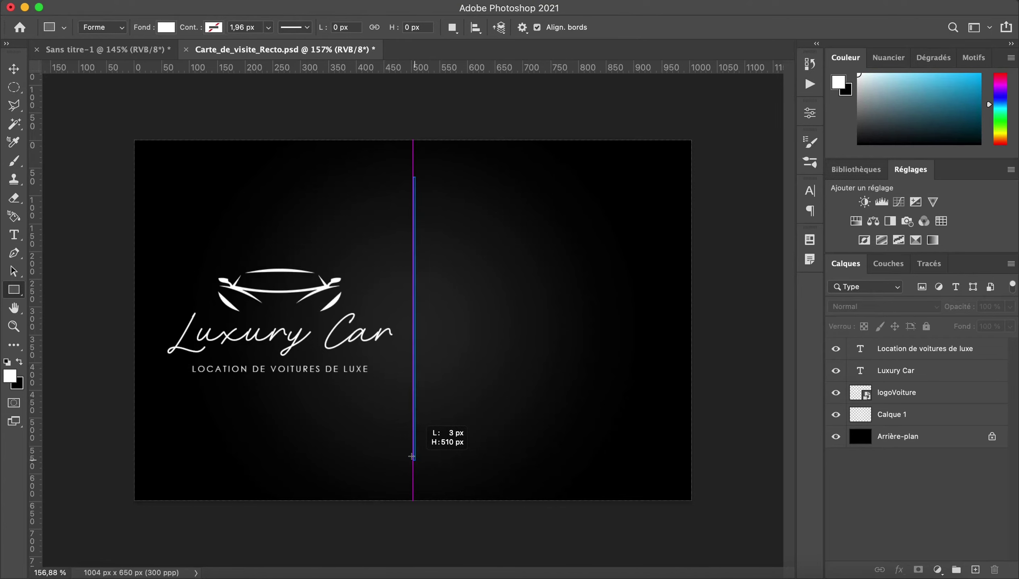
{"action": "left_click_drag", "start_coordinate": [412, 456], "coordinate": [411, 456]}
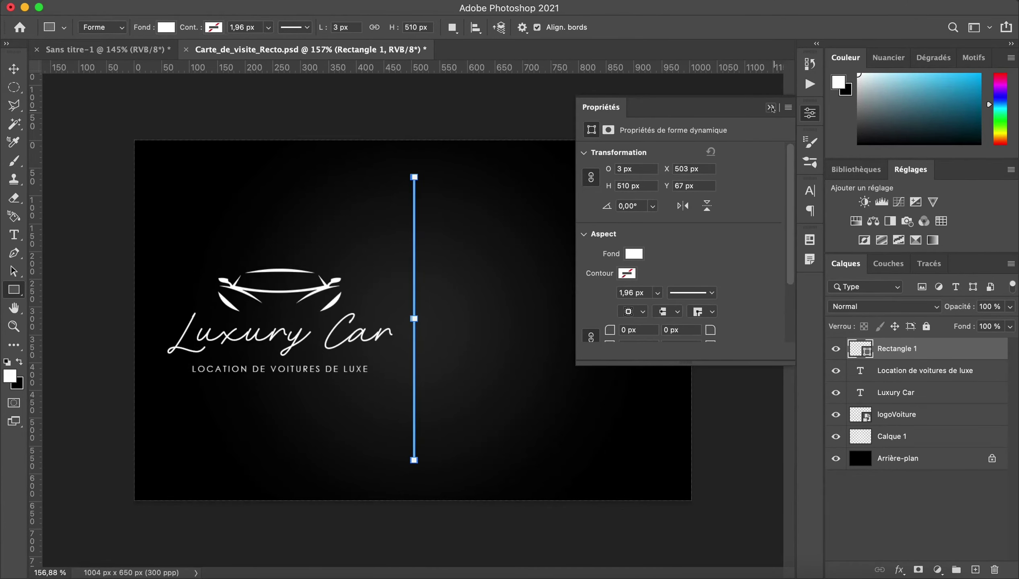
{"action": "left_click", "coordinate": [772, 107]}
{"action": "left_click", "coordinate": [13, 69]}
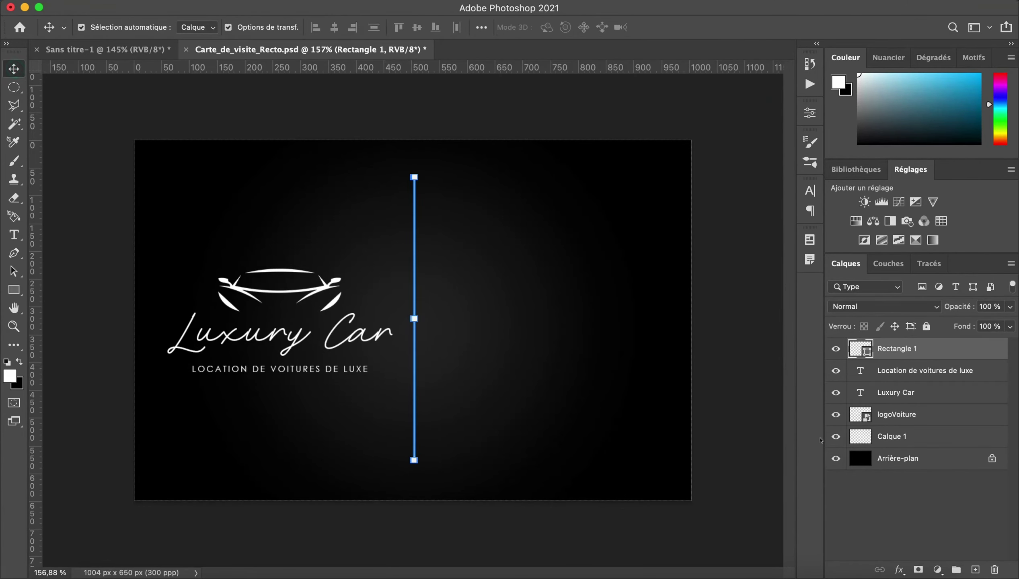
{"action": "left_click", "coordinate": [927, 456], "text": "super"}
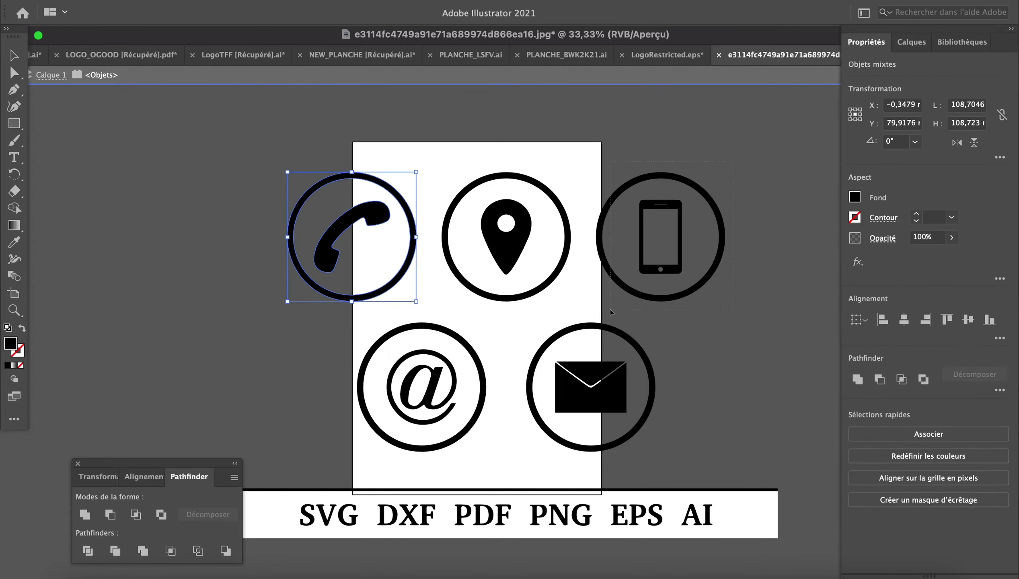
Paste the phone icon from Illustrator as pixels and place it beside the divider line.
{"action": "left_click", "coordinate": [611, 312]}
{"action": "left_click", "coordinate": [660, 236]}
{"action": "key", "text": "ctrl+x"}
{"action": "left_click", "coordinate": [667, 571]}
{"action": "key", "text": "ctrl+v"}
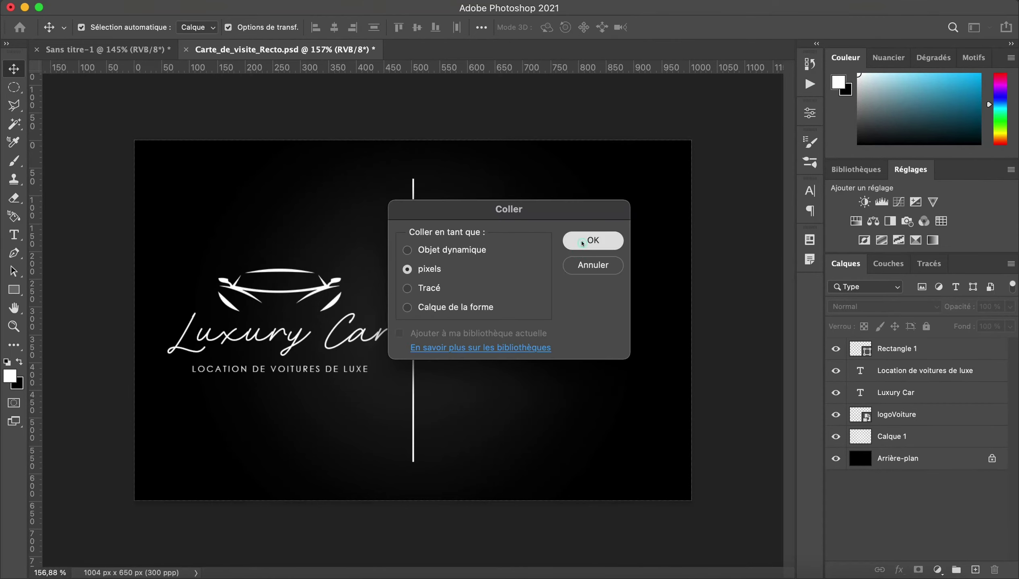
{"action": "left_click", "coordinate": [582, 243]}
{"action": "key", "text": "Return"}
{"action": "left_click_drag", "start_coordinate": [423, 468], "coordinate": [463, 329]}
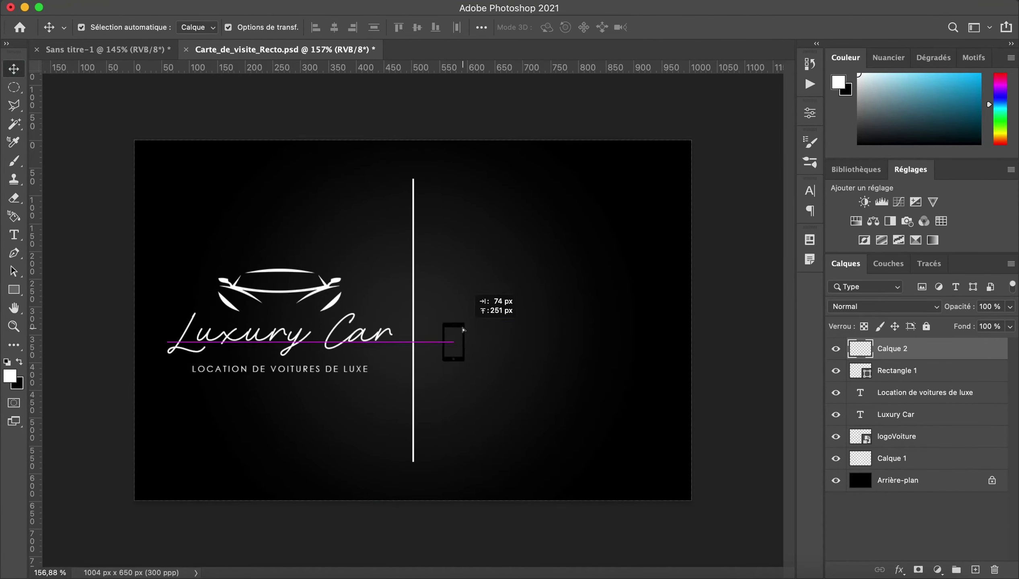
{"action": "key", "text": "ctrl+t"}
{"action": "key", "text": "Return"}
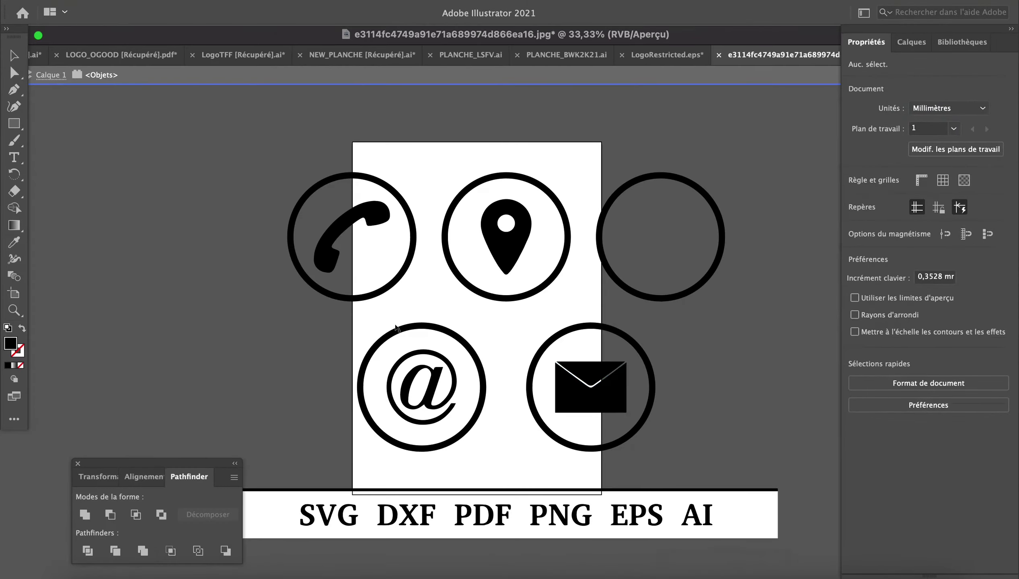
Paste the envelope icon, then shrink it and place it below the phone.
{"action": "left_click", "coordinate": [591, 386]}
{"action": "key", "text": "ctrl+x"}
{"action": "key", "text": "ctrl+v"}
{"action": "key", "text": "Return"}
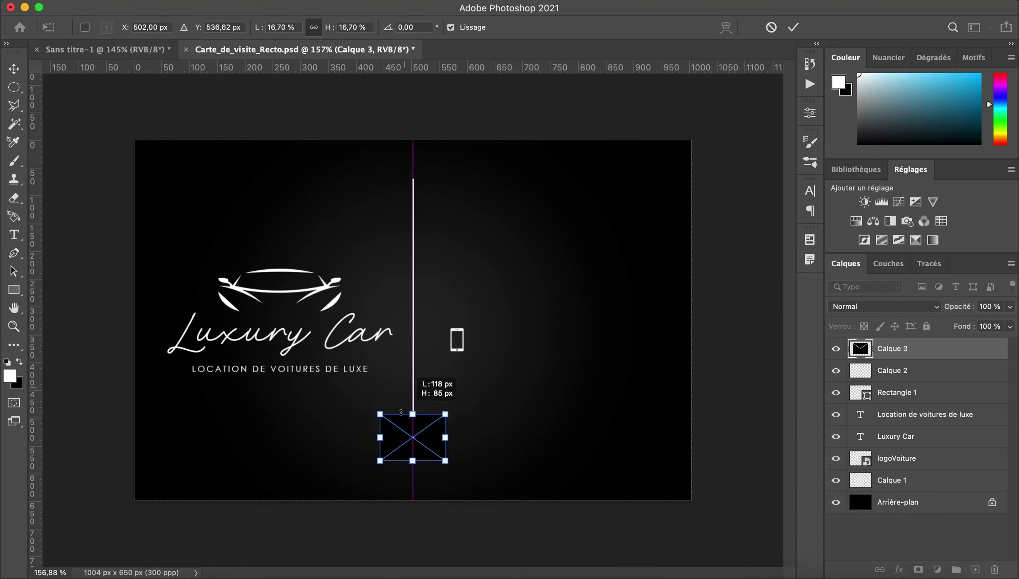
{"action": "mouse_move", "coordinate": [401, 412]}
{"action": "left_mouse_down"}
{"action": "mouse_move", "coordinate": [477, 364]}
{"action": "mouse_move", "coordinate": [479, 380]}
{"action": "mouse_move", "coordinate": [459, 373]}
{"action": "left_mouse_up"}
{"action": "key", "text": "Return"}
{"action": "left_click", "coordinate": [483, 380]}
Paste the location pin, then shrink it and place it above the phone.
{"action": "key", "text": "ctrl+v"}
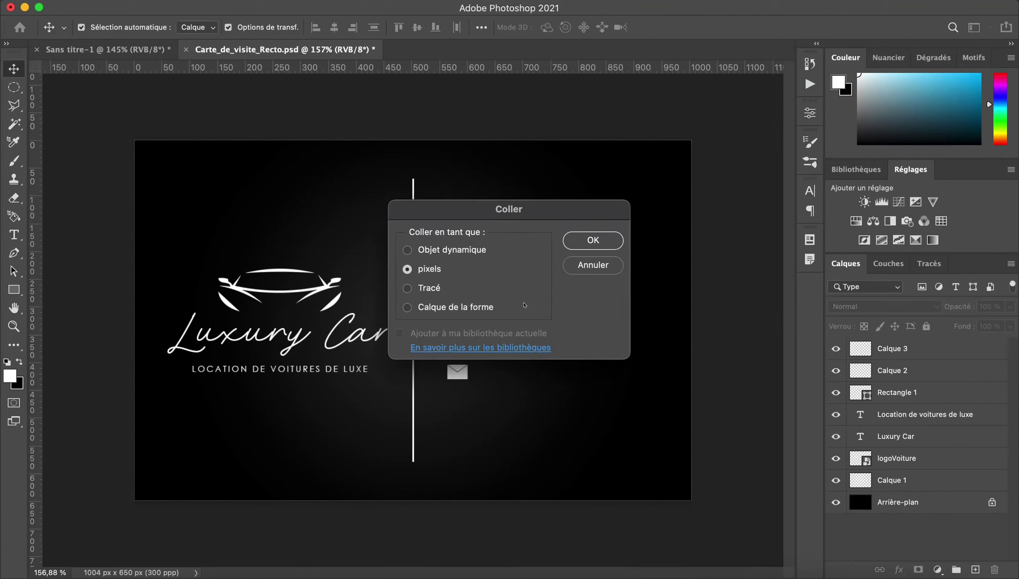
{"action": "key", "text": "Return"}
{"action": "mouse_move", "coordinate": [535, 138]}
{"action": "left_mouse_down"}
{"action": "mouse_move", "coordinate": [469, 222]}
{"action": "mouse_move", "coordinate": [457, 297]}
{"action": "mouse_move", "coordinate": [439, 279]}
{"action": "left_mouse_up"}
{"action": "key", "text": "Return"}
{"action": "scroll", "coordinate": [495, 338], "scroll_direction": "up", "scroll_amount": 5}
{"action": "key", "text": "Return"}
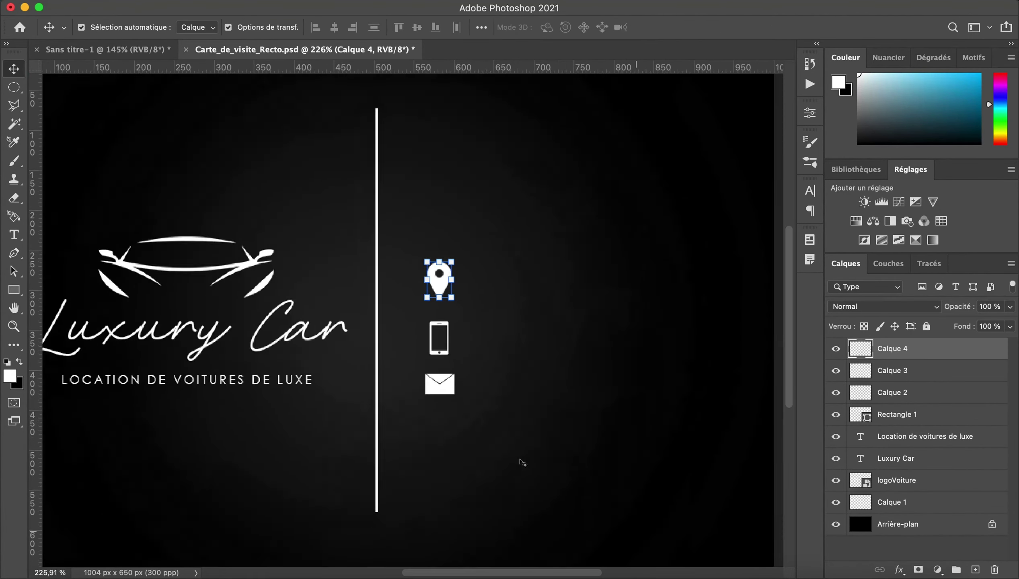
{"action": "scroll", "coordinate": [521, 462], "scroll_direction": "down", "scroll_amount": 6}
{"action": "left_click", "coordinate": [698, 410]}
{"action": "left_click", "coordinate": [455, 329]}
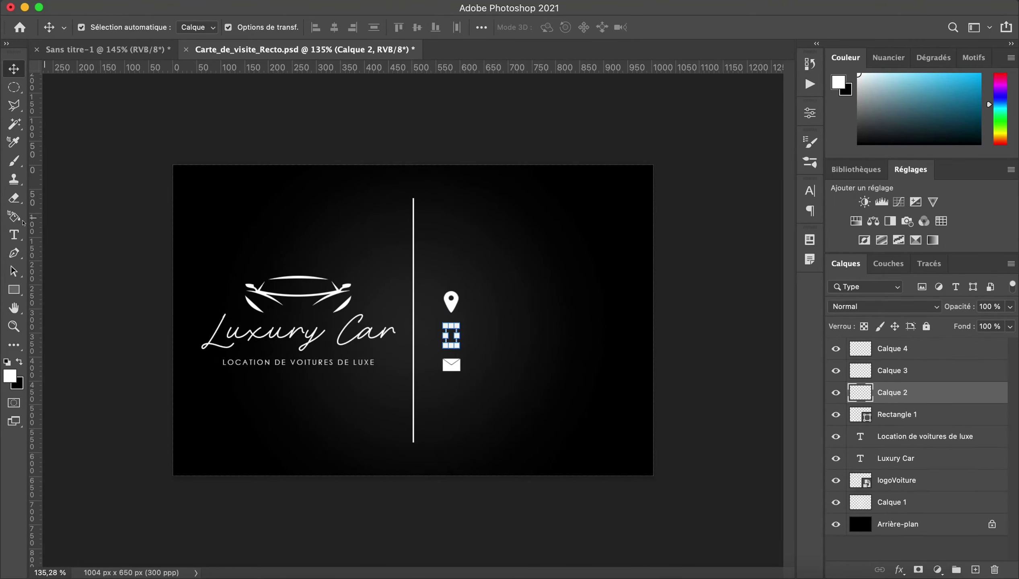
{"action": "left_click", "coordinate": [18, 231]}
Add a 'Your Name' line in Century Gothic above the pin, with a copy beside it.
{"action": "left_click", "coordinate": [456, 267]}
{"action": "type", "text": "Your N"}
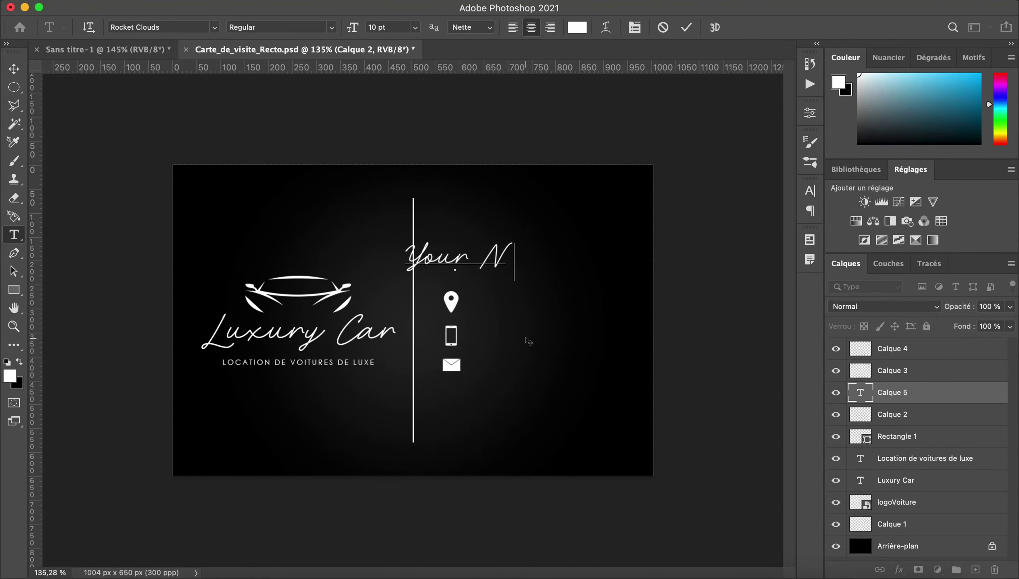
{"action": "type", "text": "ame"}
{"action": "left_click", "coordinate": [14, 70]}
{"action": "left_click_drag", "start_coordinate": [508, 267], "coordinate": [570, 274]}
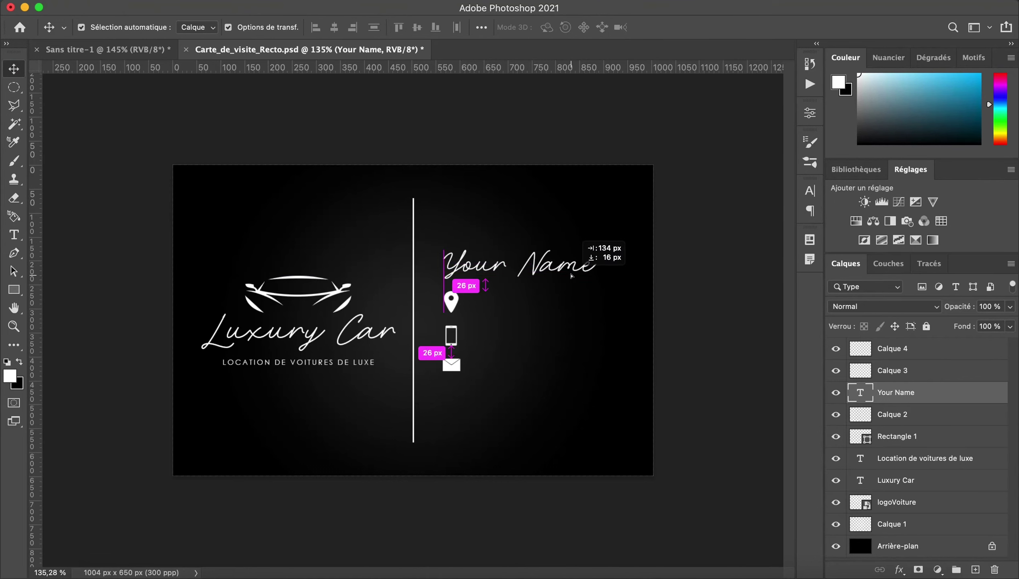
{"action": "left_click", "coordinate": [807, 189]}
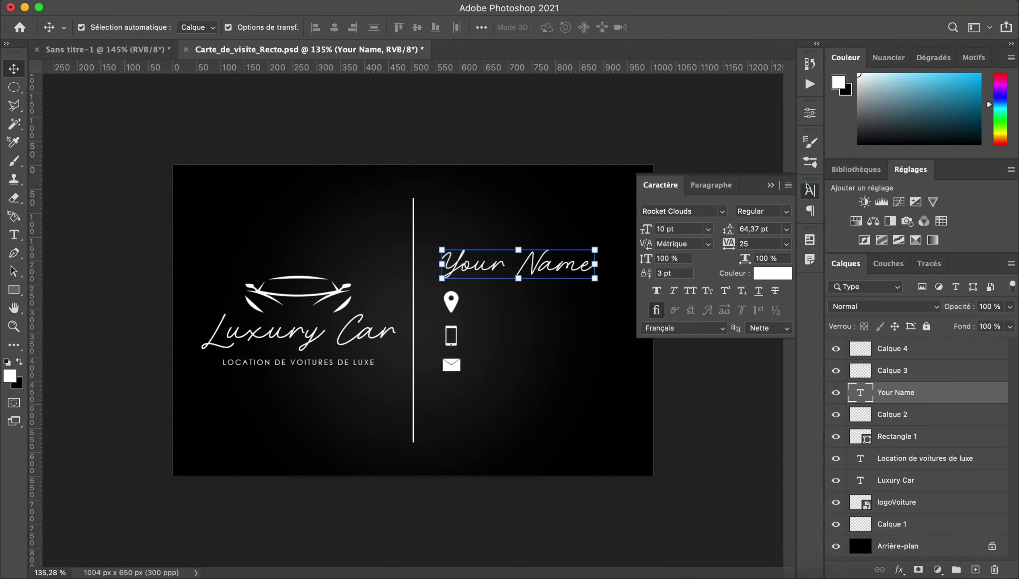
{"action": "type", "text": "century"}
{"action": "key", "text": "Return"}
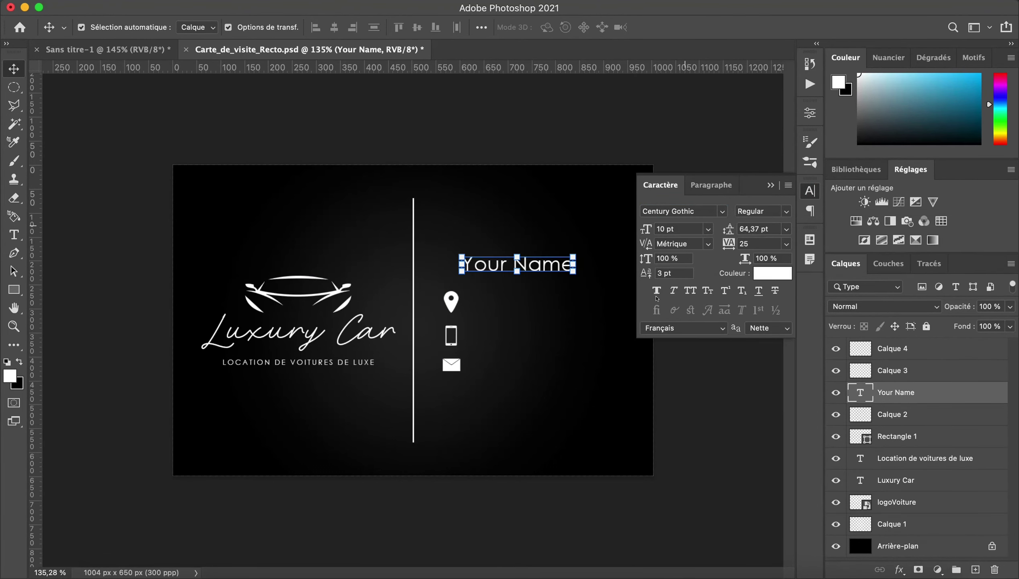
{"action": "mouse_move", "coordinate": [551, 265]}
{"action": "left_mouse_down"}
{"action": "mouse_move", "coordinate": [534, 269]}
{"action": "mouse_move", "coordinate": [561, 303]}
{"action": "left_mouse_up"}
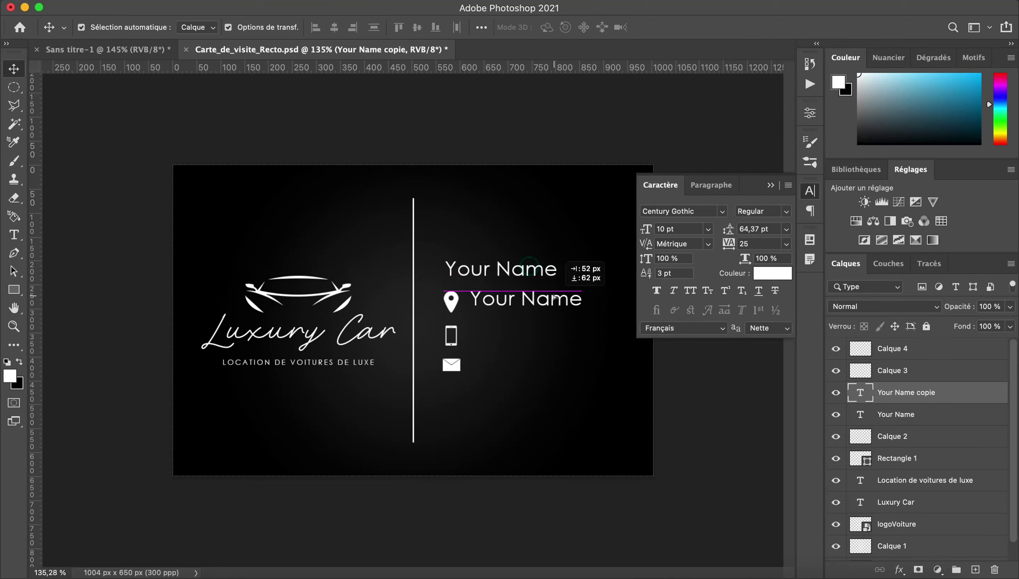
Change the copy to 'Your Adress' beside the pin and duplicate it below.
{"action": "left_click", "coordinate": [14, 235]}
{"action": "double_click", "coordinate": [523, 299]}
{"action": "type", "text": "Adress"}
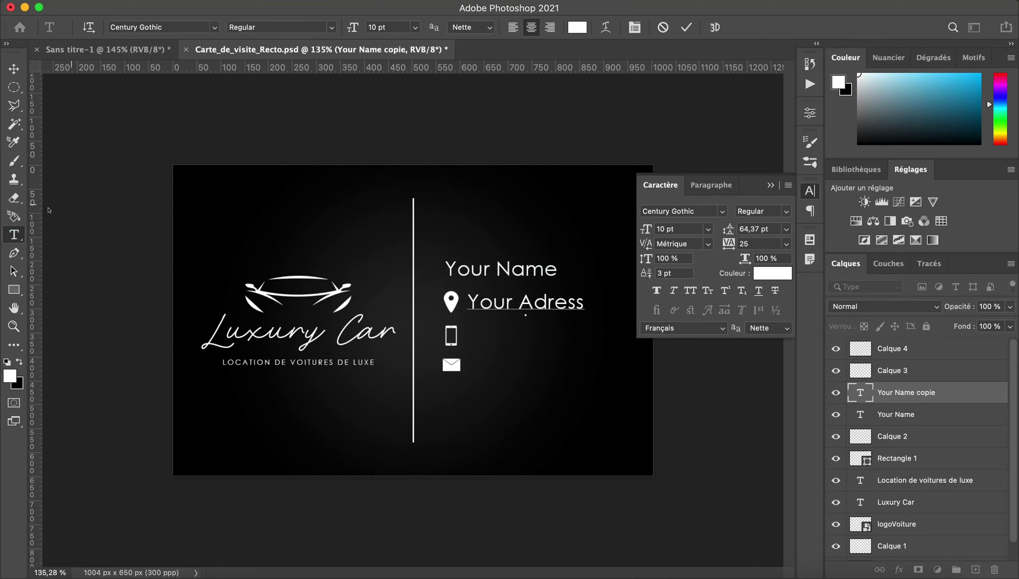
{"action": "key", "text": "Escape"}
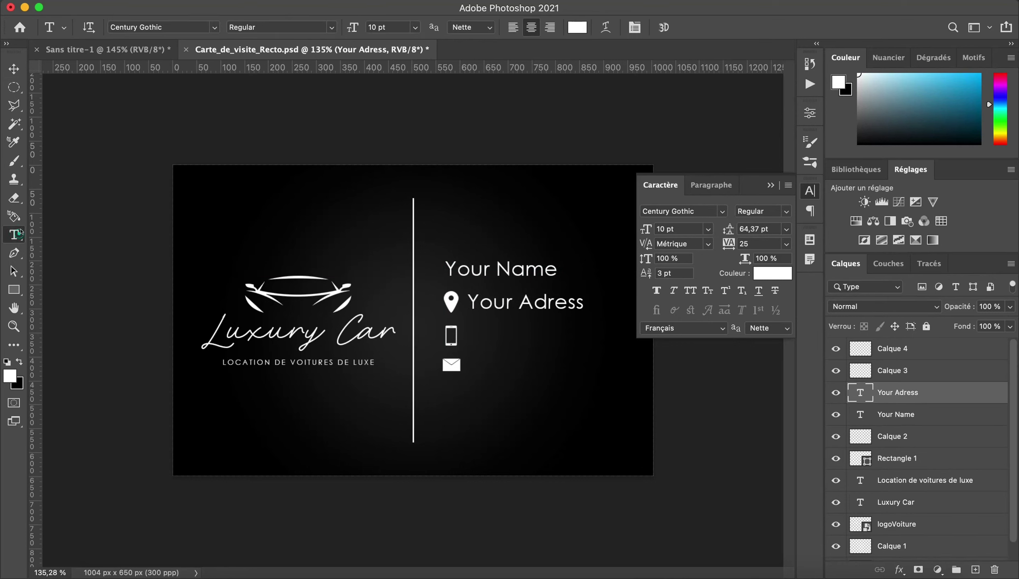
{"action": "key", "text": "ctrl+shift+l"}
{"action": "left_click", "coordinate": [14, 69]}
{"action": "mouse_move", "coordinate": [608, 299]}
{"action": "left_mouse_down"}
{"action": "mouse_move", "coordinate": [553, 300]}
{"action": "mouse_move", "coordinate": [552, 357]}
{"action": "left_mouse_up"}
Turn the copies into 'Your Phone' and 'Your Mail' beside the phone and envelope icons.
{"action": "key", "text": "t"}
{"action": "double_click", "coordinate": [534, 338]}
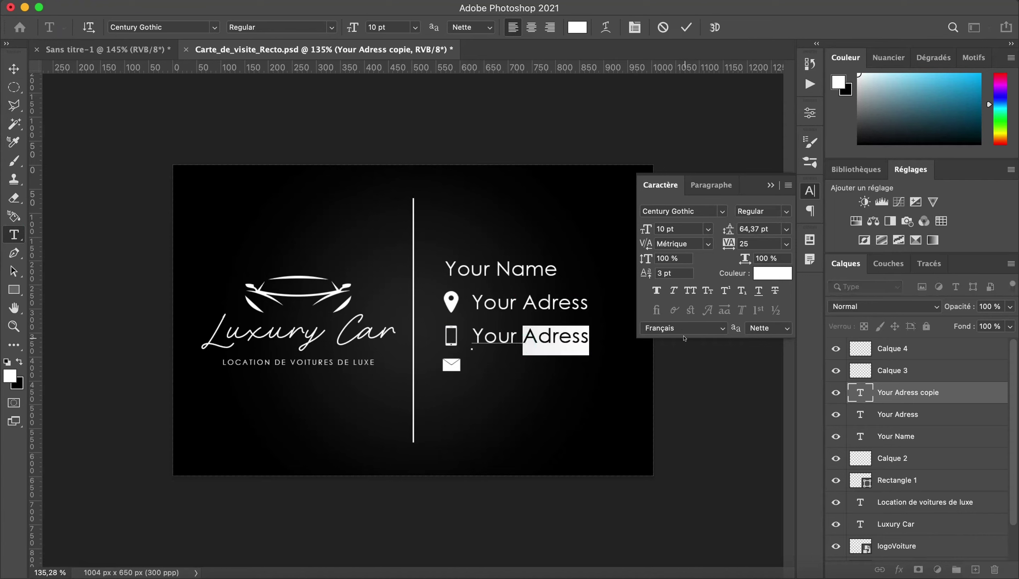
{"action": "type", "text": "Phon"}
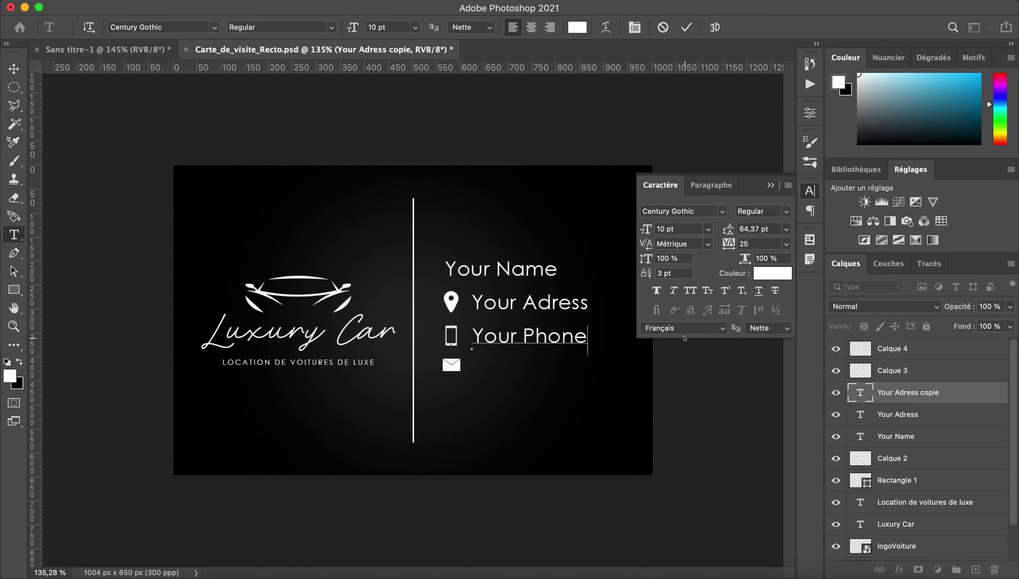
{"action": "left_click", "coordinate": [14, 68]}
{"action": "left_click_drag", "start_coordinate": [530, 335], "coordinate": [565, 363]}
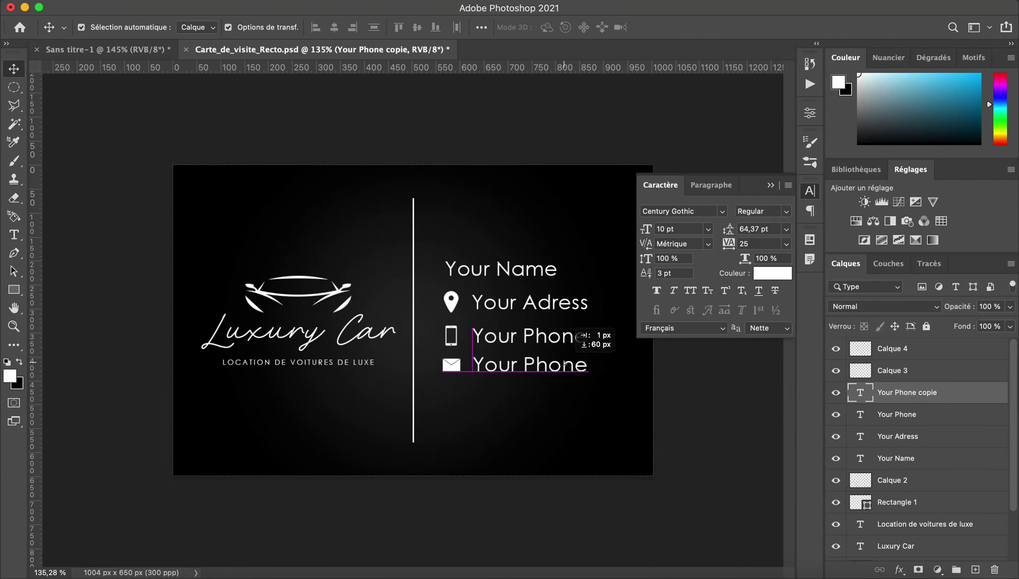
{"action": "key", "text": "ctrl"}
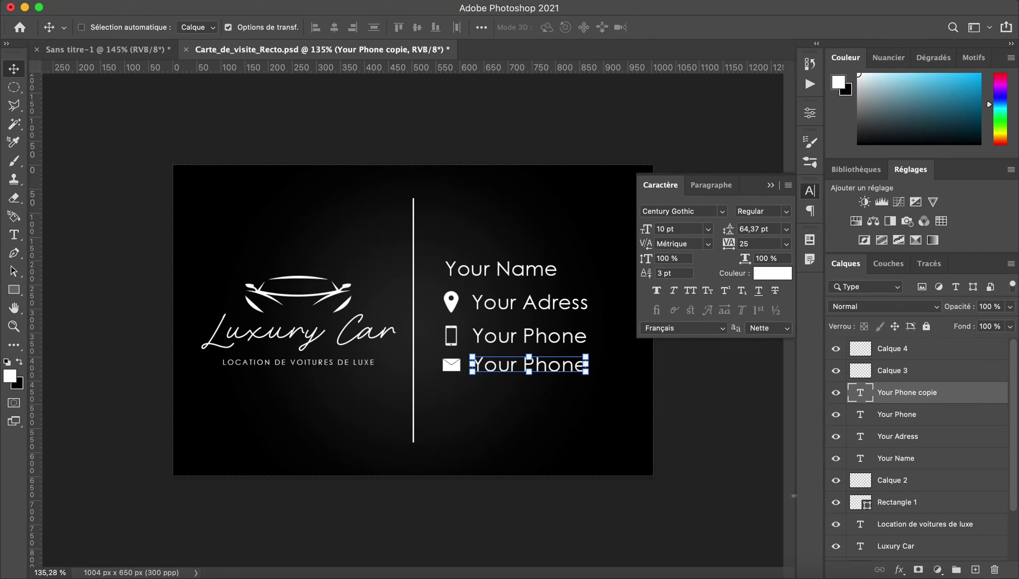
{"action": "left_click", "coordinate": [14, 235]}
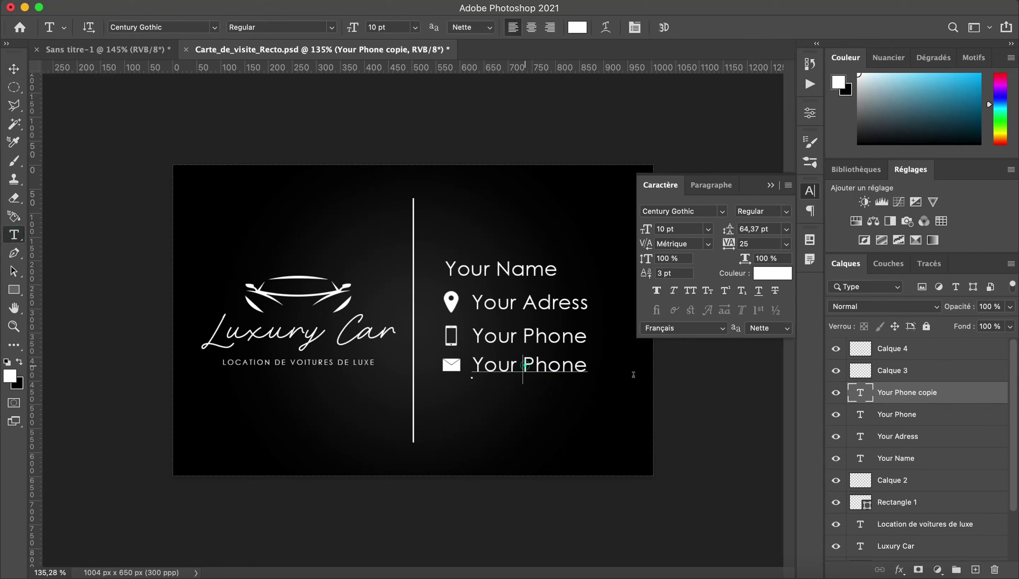
{"action": "type", "text": "Mail"}
{"action": "key", "text": "ctrl+Return"}
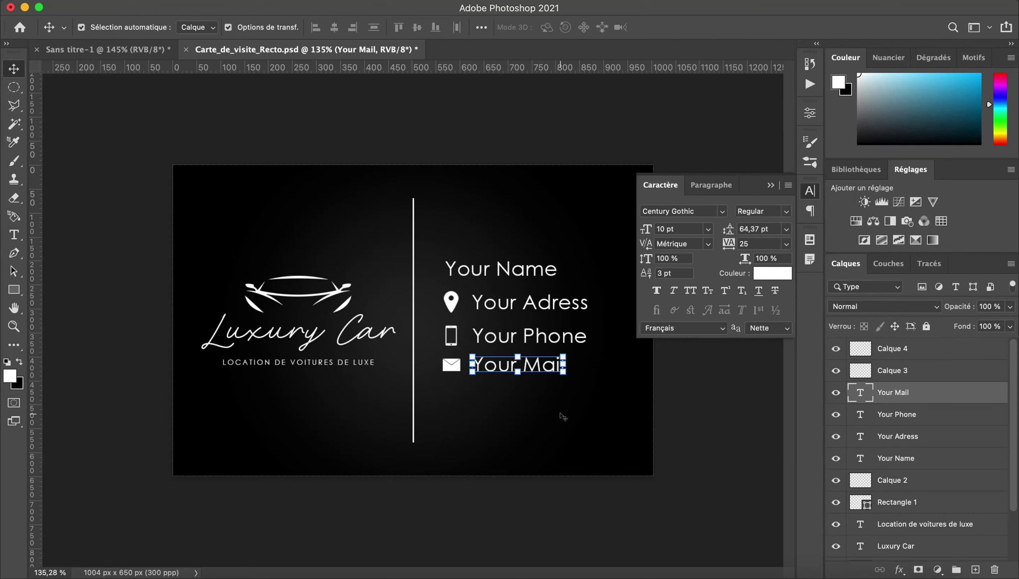
Left-align the Your Adress, Your Phone and Your Mail lines and space the contact rows evenly.
{"action": "key", "text": "ctrl+plus"}
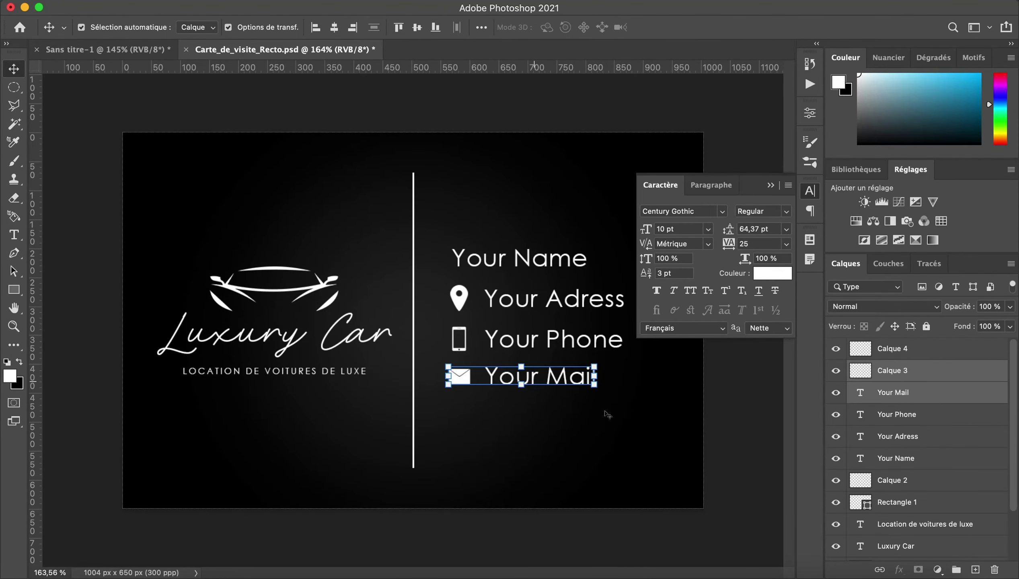
{"action": "left_click_drag", "start_coordinate": [564, 376], "coordinate": [566, 380]}
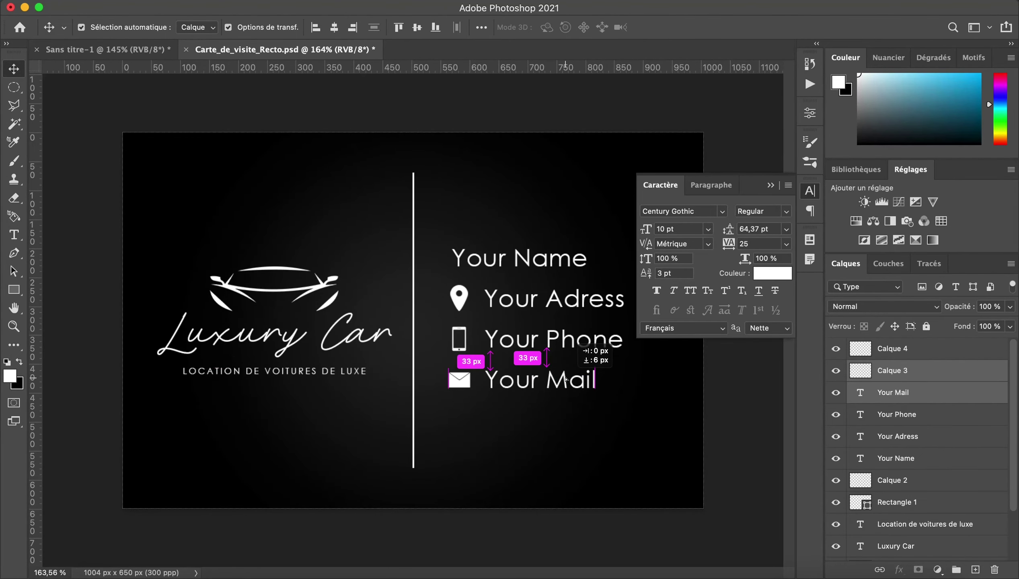
{"action": "left_click", "coordinate": [462, 350], "text": "shift"}
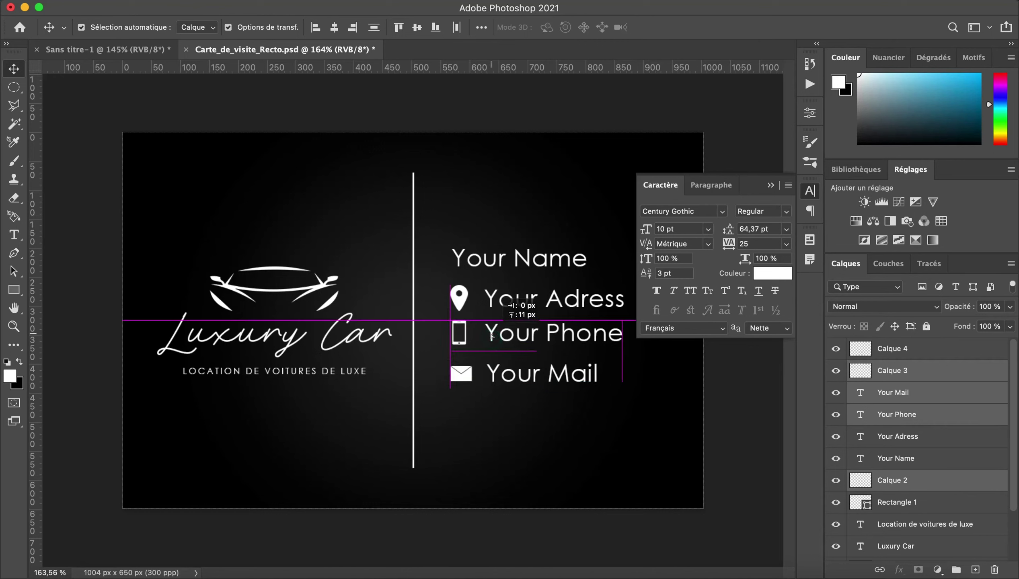
{"action": "left_click", "coordinate": [761, 446]}
{"action": "left_click", "coordinate": [540, 380]}
{"action": "left_click", "coordinate": [550, 339], "text": "shift"}
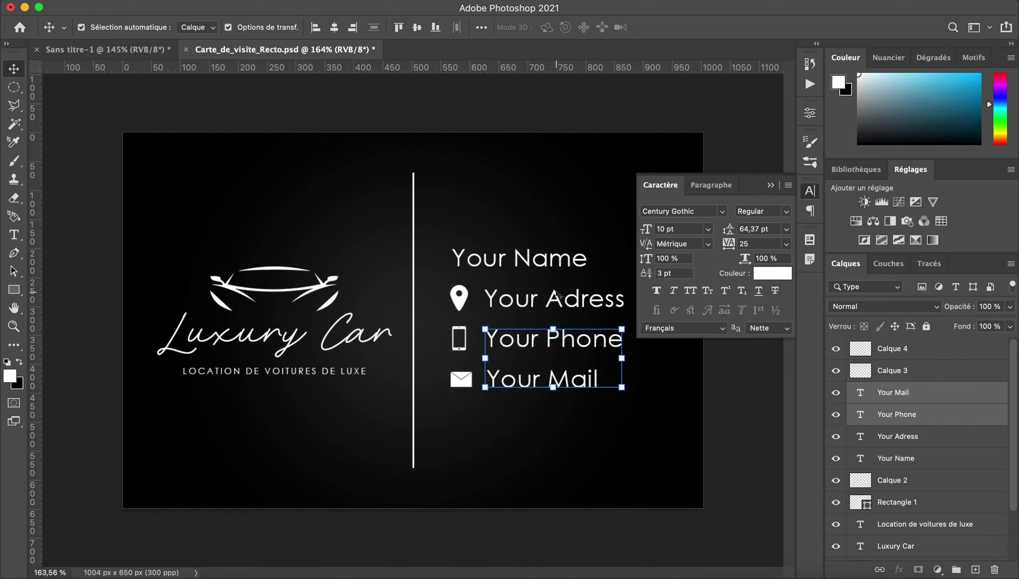
{"action": "left_click", "coordinate": [554, 299], "text": "shift"}
{"action": "left_click", "coordinate": [314, 27]}
{"action": "left_click", "coordinate": [461, 379]}
{"action": "left_click", "coordinate": [459, 339], "text": "shift"}
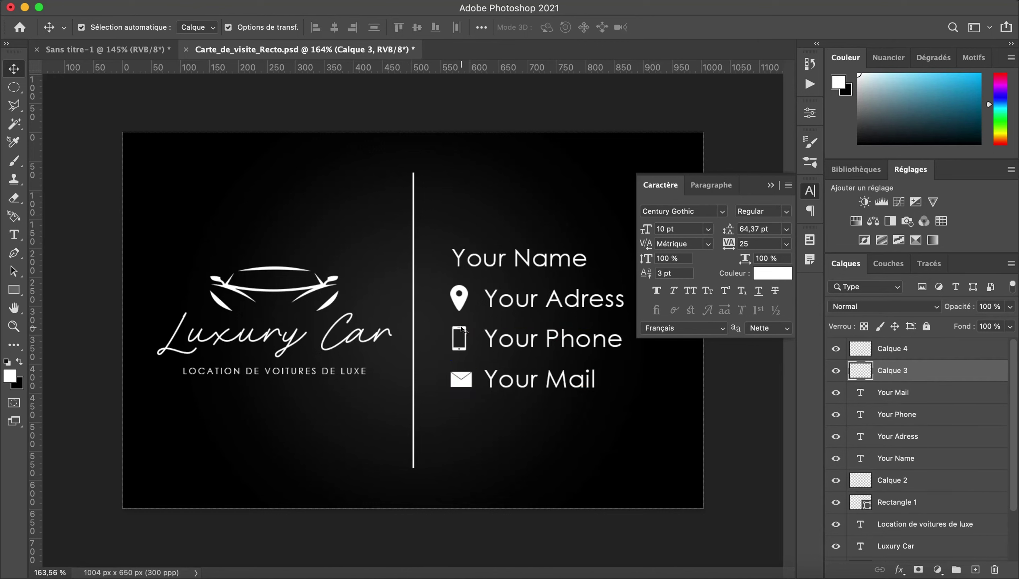
{"action": "left_click", "coordinate": [459, 297], "text": "shift"}
{"action": "left_click", "coordinate": [743, 449]}
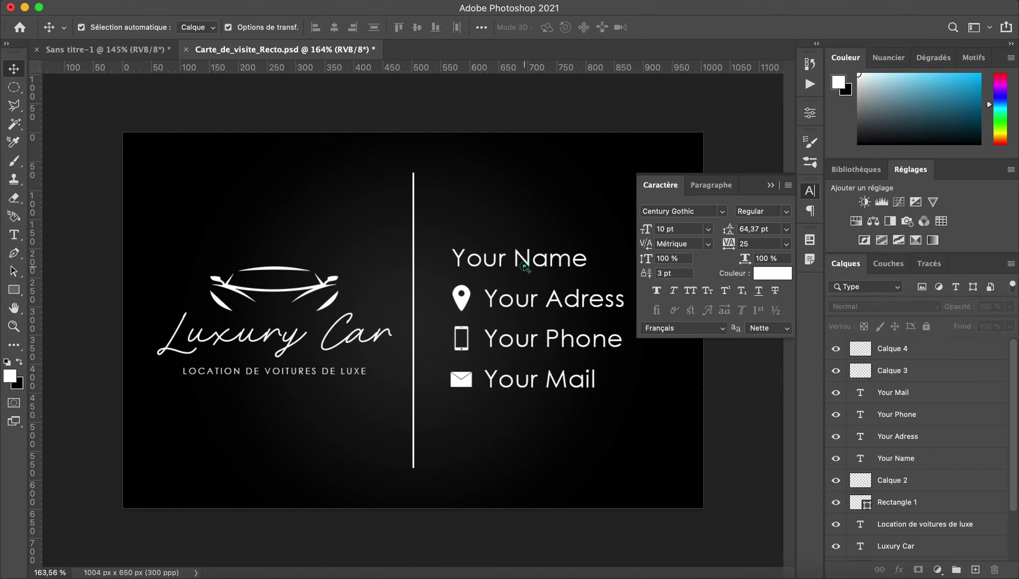
Enlarge Your Name to 12,58 pt.
{"action": "left_click", "coordinate": [526, 267]}
{"action": "left_click_drag", "start_coordinate": [587, 246], "coordinate": [623, 251]}
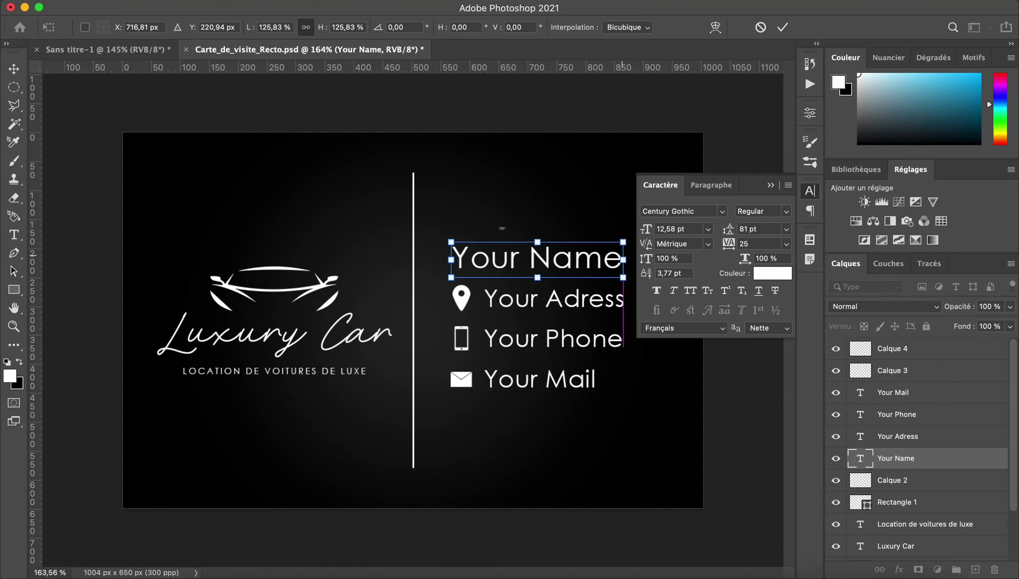
{"action": "left_click", "coordinate": [14, 68]}
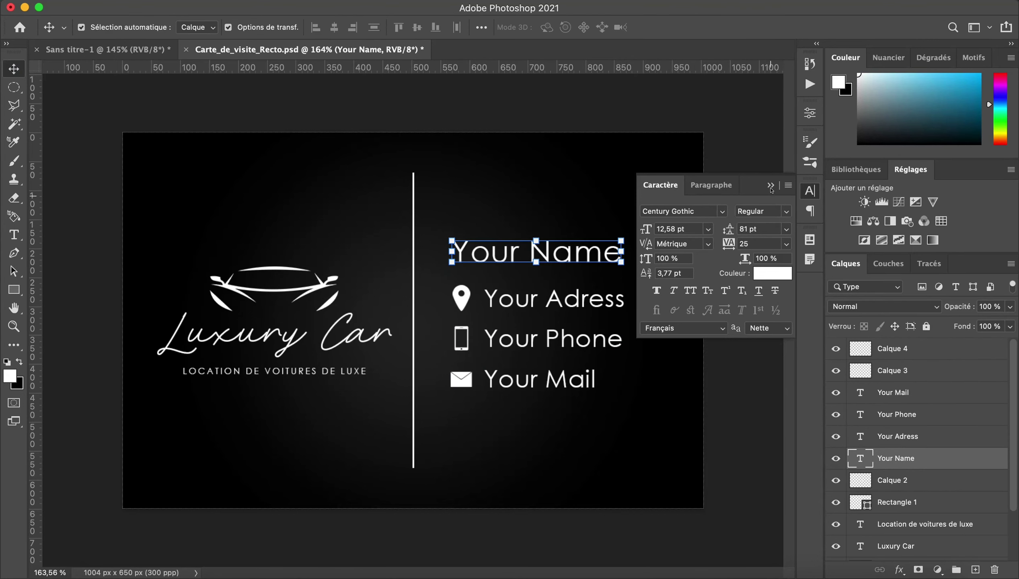
{"action": "left_click", "coordinate": [752, 384]}
{"action": "key", "text": "ctrl+minus"}
Paste the social icons into a new sheet and move the Instagram icon onto the card.
{"action": "key", "text": "ctrl+n"}
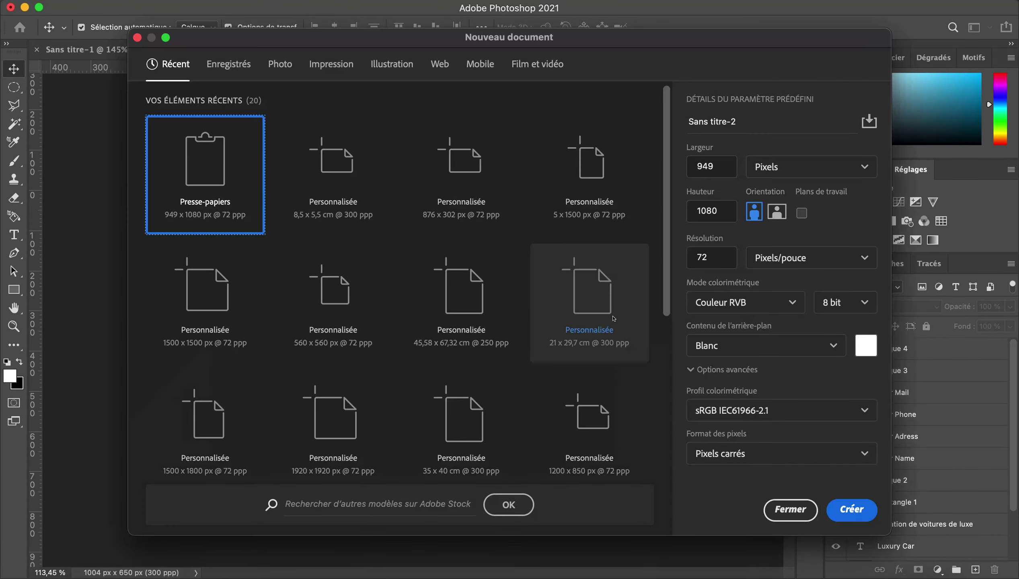
{"action": "key", "text": "Return"}
{"action": "key", "text": "ctrl+v"}
{"action": "left_click", "coordinate": [13, 88]}
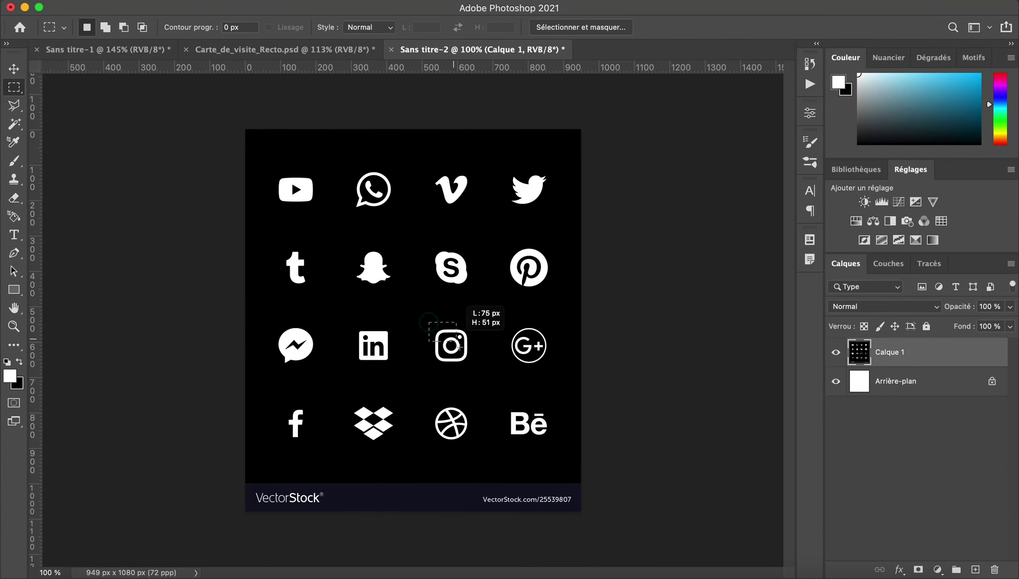
{"action": "left_click_drag", "start_coordinate": [460, 347], "coordinate": [473, 369]}
{"action": "key", "text": "ctrl+x"}
{"action": "left_click", "coordinate": [283, 49]}
{"action": "key", "text": "ctrl+v"}
Cut the Twitter and Facebook icons from the sheet and paste them onto the card.
{"action": "left_click", "coordinate": [521, 49]}
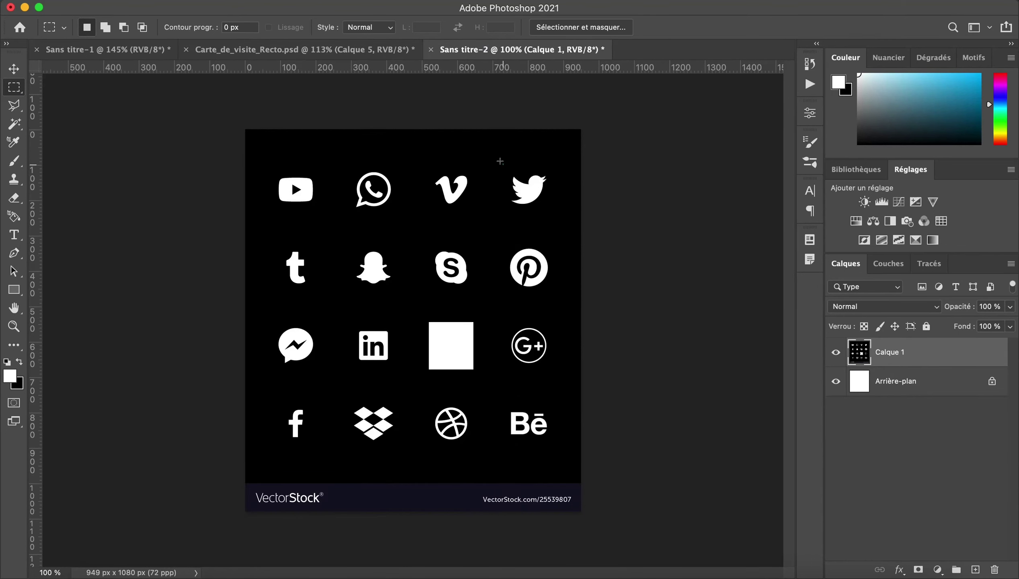
{"action": "key", "text": "ctrl+x"}
{"action": "key", "text": "ctrl+shift+Tab"}
{"action": "key", "text": "ctrl+v"}
{"action": "key", "text": "ctrl+Tab"}
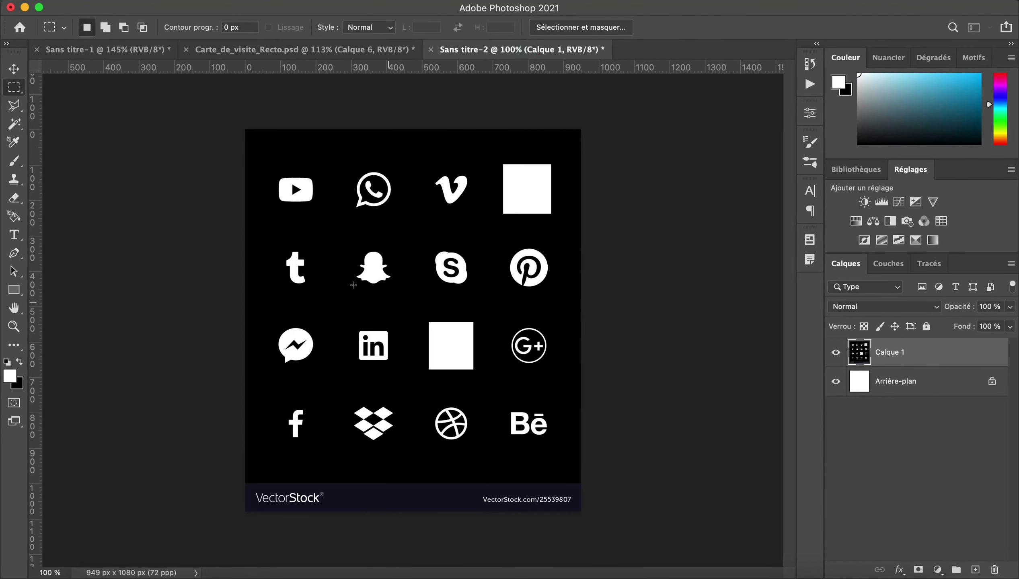
{"action": "key", "text": "ctrl+x"}
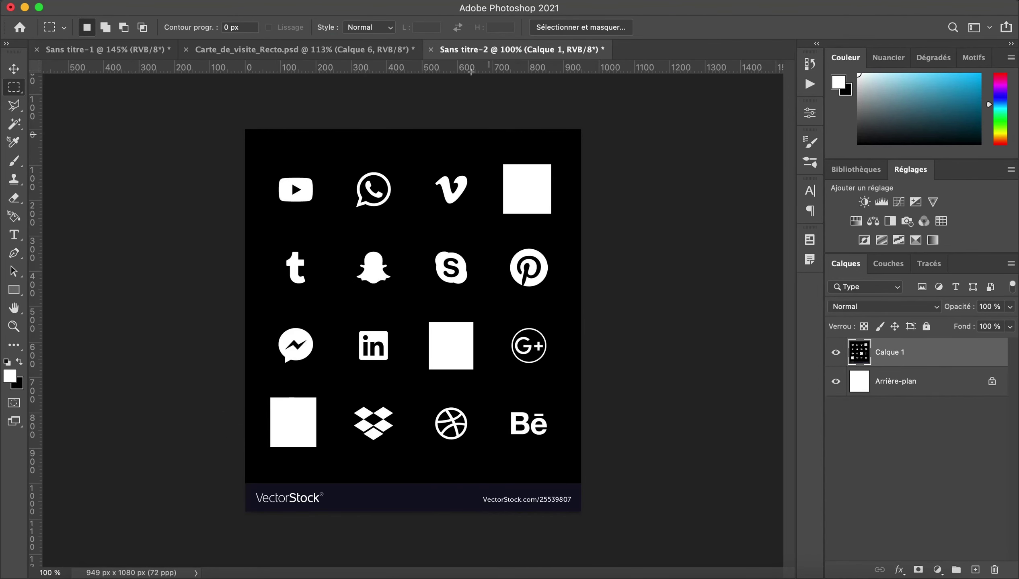
{"action": "key", "text": "ctrl+shift+Tab"}
{"action": "key", "text": "ctrl+v"}
Position the Facebook icon below the contact lines.
{"action": "key", "text": "ctrl+t"}
{"action": "mouse_move", "coordinate": [409, 305]}
{"action": "left_mouse_down"}
{"action": "mouse_move", "coordinate": [488, 462]}
{"action": "mouse_move", "coordinate": [561, 477]}
{"action": "left_mouse_up"}
{"action": "key", "text": "Return"}
{"action": "scroll", "coordinate": [413, 320], "scroll_direction": "up", "scroll_amount": 5}
Spread the Instagram, Facebook and Twitter icons into a row below Your Mail.
{"action": "left_click_drag", "start_coordinate": [492, 480], "coordinate": [626, 479]}
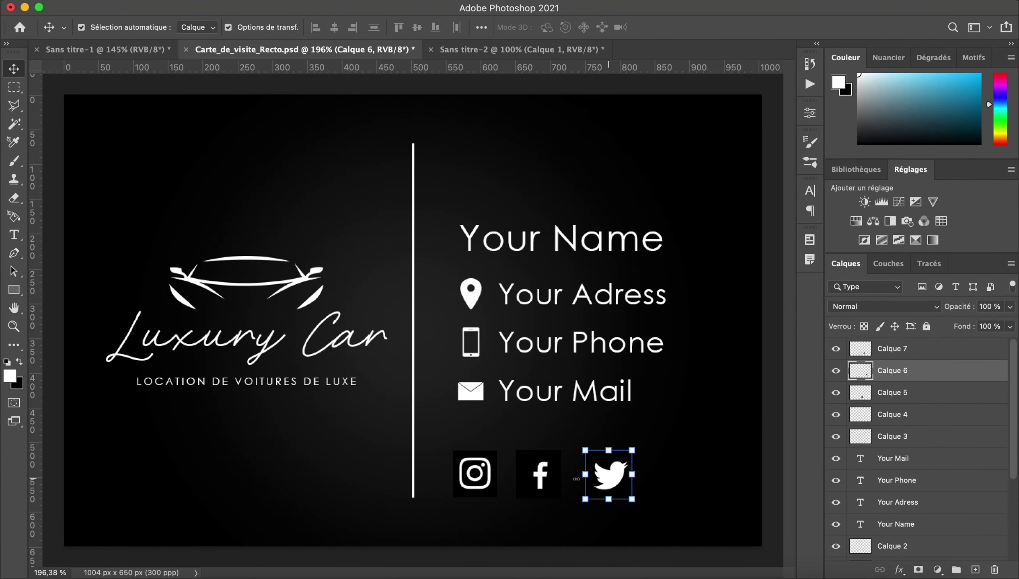
{"action": "left_click", "coordinate": [540, 475], "text": "shift"}
{"action": "left_click", "coordinate": [485, 474], "text": "shift"}
{"action": "left_click", "coordinate": [540, 475]}
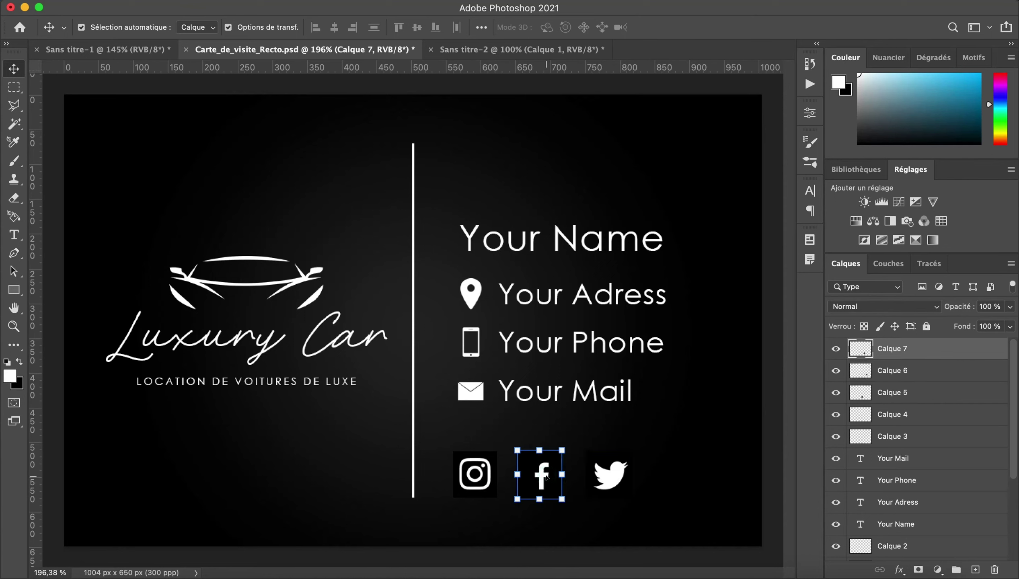
{"action": "left_click_drag", "start_coordinate": [540, 476], "coordinate": [543, 476]}
{"action": "left_click", "coordinate": [475, 473]}
Set each social icon layer's blend mode to Superposition to hide the black squares.
{"action": "left_click", "coordinate": [883, 306]}
{"action": "left_click", "coordinate": [893, 349]}
{"action": "left_click", "coordinate": [883, 306]}
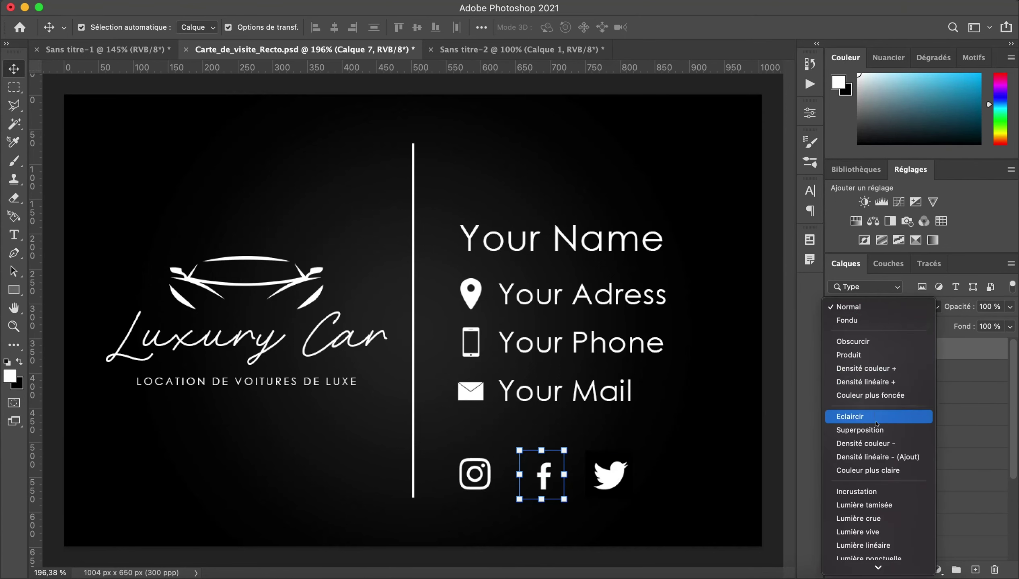
{"action": "left_click", "coordinate": [883, 419]}
{"action": "left_click", "coordinate": [610, 475]}
{"action": "left_click", "coordinate": [883, 306]}
{"action": "left_click", "coordinate": [884, 418]}
{"action": "left_click", "coordinate": [775, 430]}
Raise the contact block and nudge the social icons down.
{"action": "scroll", "coordinate": [775, 429], "scroll_direction": "down", "scroll_amount": 3}
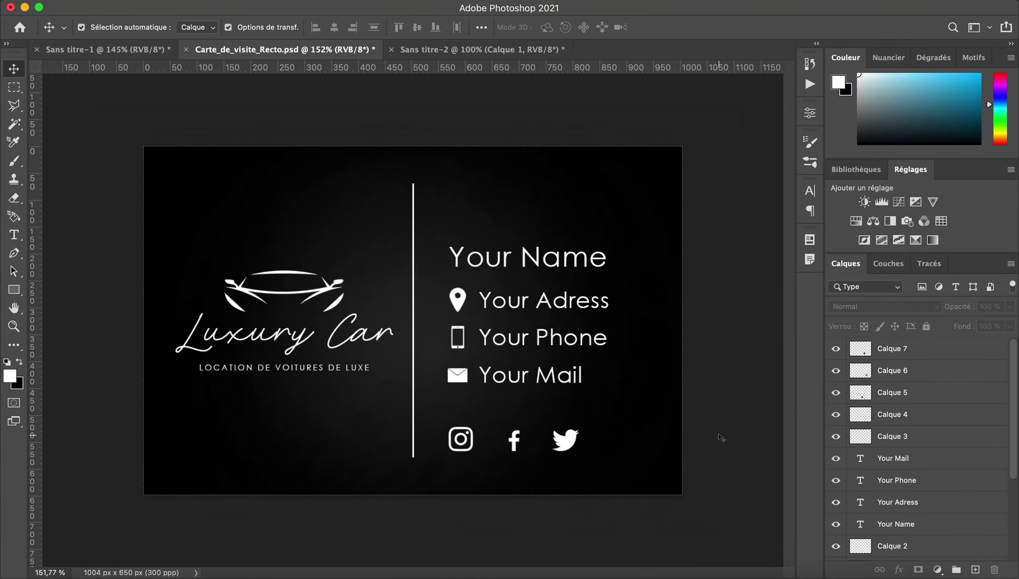
{"action": "left_click_drag", "start_coordinate": [409, 419], "coordinate": [688, 239]}
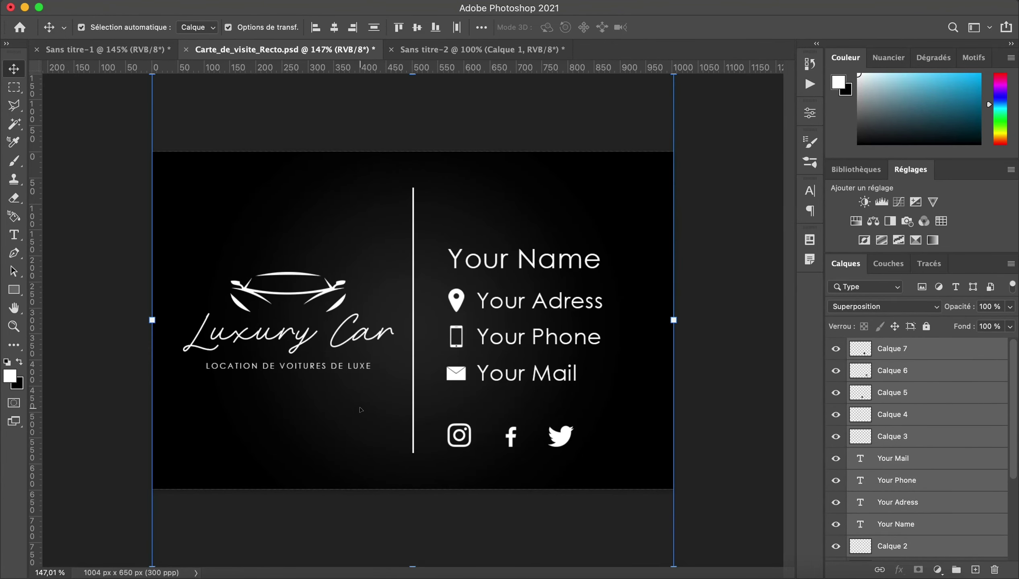
{"action": "left_click_drag", "start_coordinate": [533, 383], "coordinate": [532, 324]}
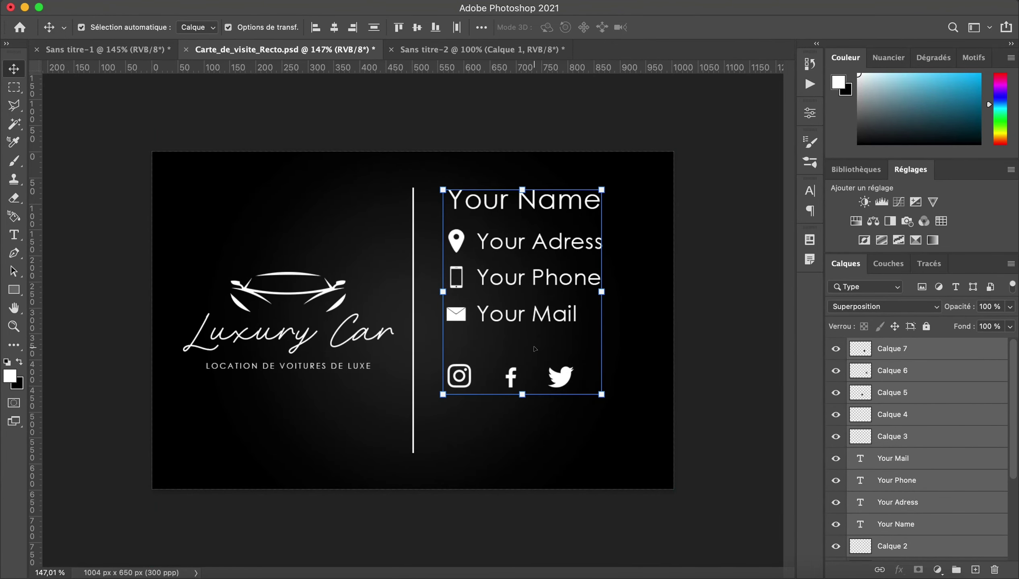
{"action": "left_click", "coordinate": [510, 378]}
{"action": "left_click_drag", "start_coordinate": [586, 356], "coordinate": [432, 478]}
{"action": "key", "text": "shift+Down"}
{"action": "key", "text": "shift+Down"}
{"action": "key", "text": "shift+Down"}
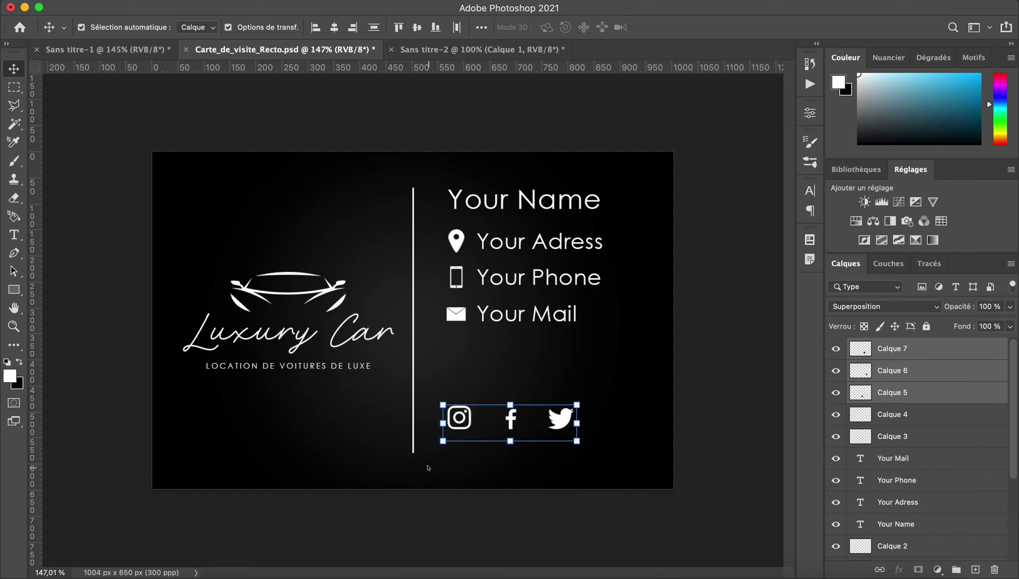
{"action": "key", "text": "shift+Down"}
{"action": "key", "text": "shift+Down"}
{"action": "key", "text": "shift+Down"}
{"action": "key", "text": "shift+Down"}
Duplicate Your Mail below the contact lines and retype it as yourwebsite.com.
{"action": "left_click", "coordinate": [717, 347]}
{"action": "left_click_drag", "start_coordinate": [526, 313], "coordinate": [497, 377]}
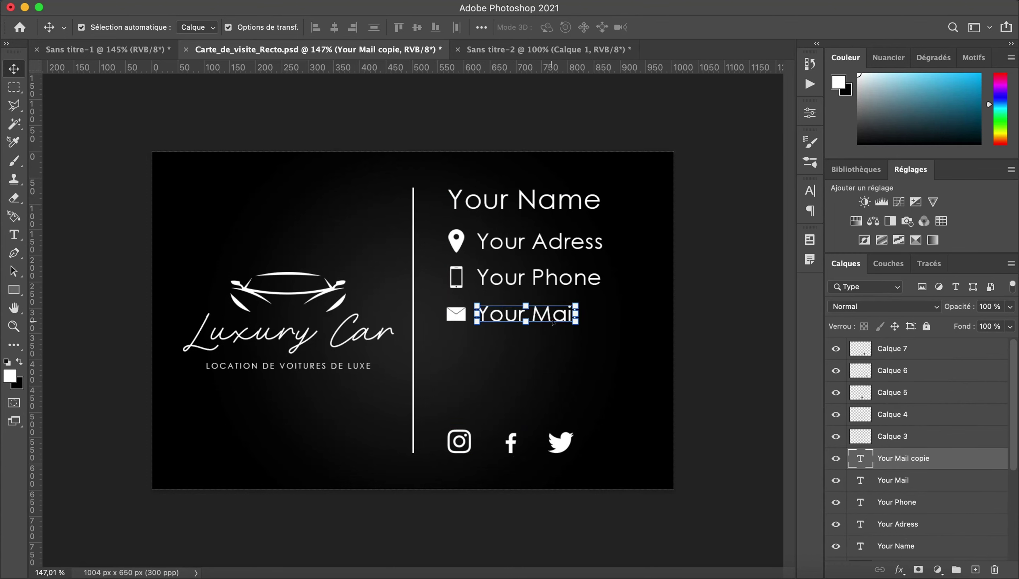
{"action": "left_click", "coordinate": [14, 234]}
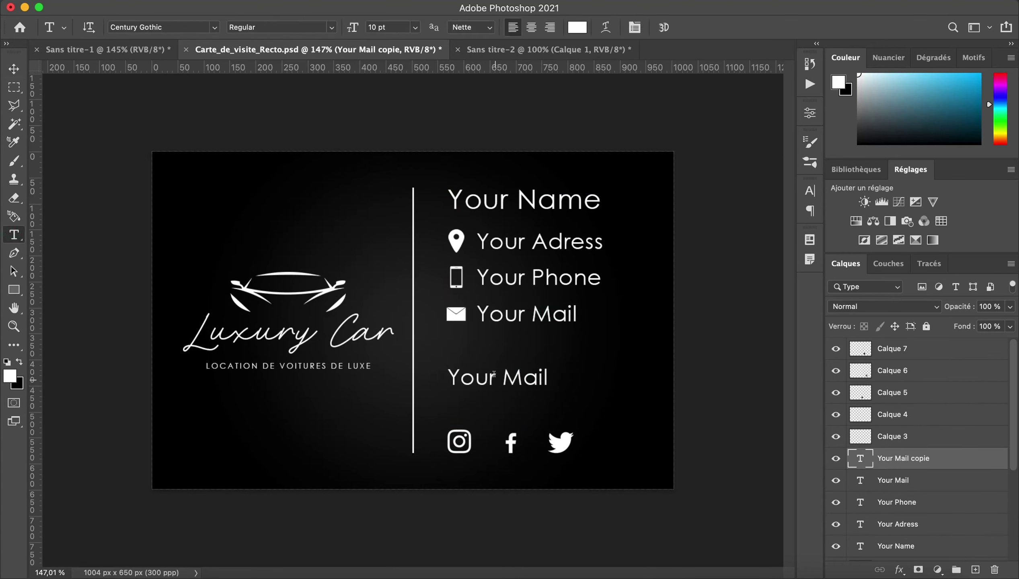
{"action": "triple_click", "coordinate": [494, 374]}
{"action": "type", "text": "yourwebsite.com"}
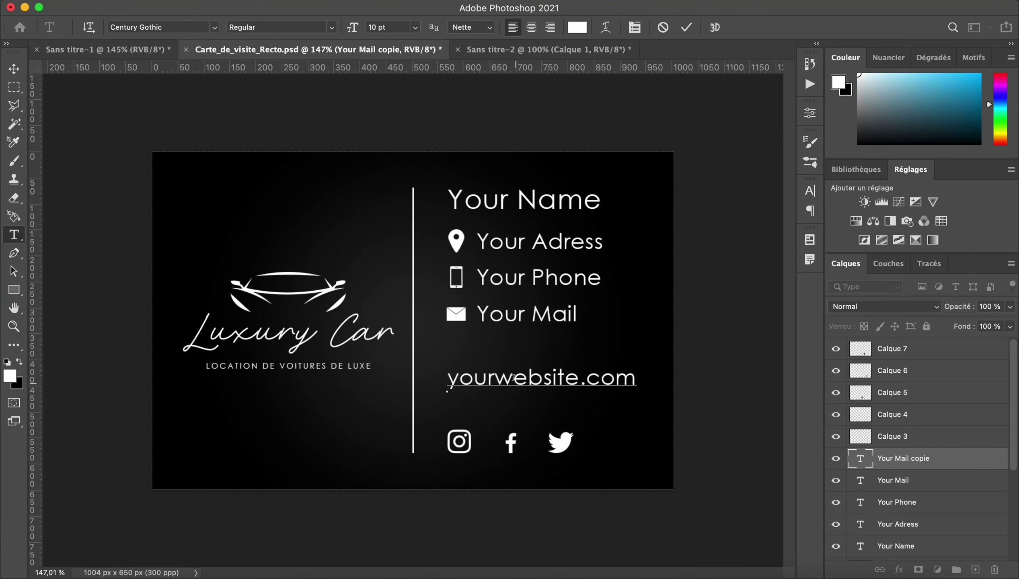
{"action": "key", "text": "Escape"}
{"action": "key", "text": "v"}
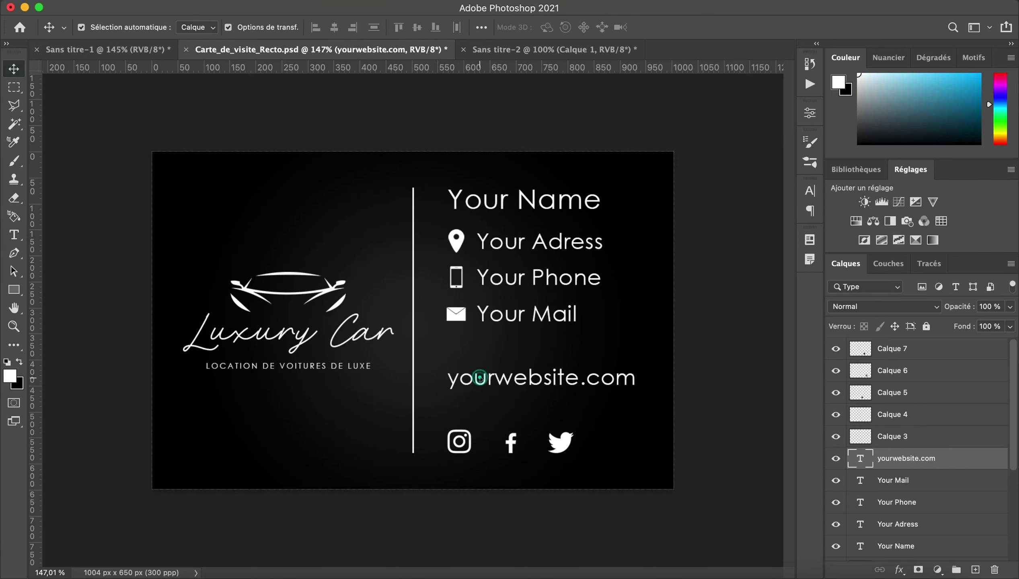
{"action": "left_click", "coordinate": [479, 377]}
Shift the contact block down and make yourwebsite.com faux italic.
{"action": "left_click", "coordinate": [706, 346]}
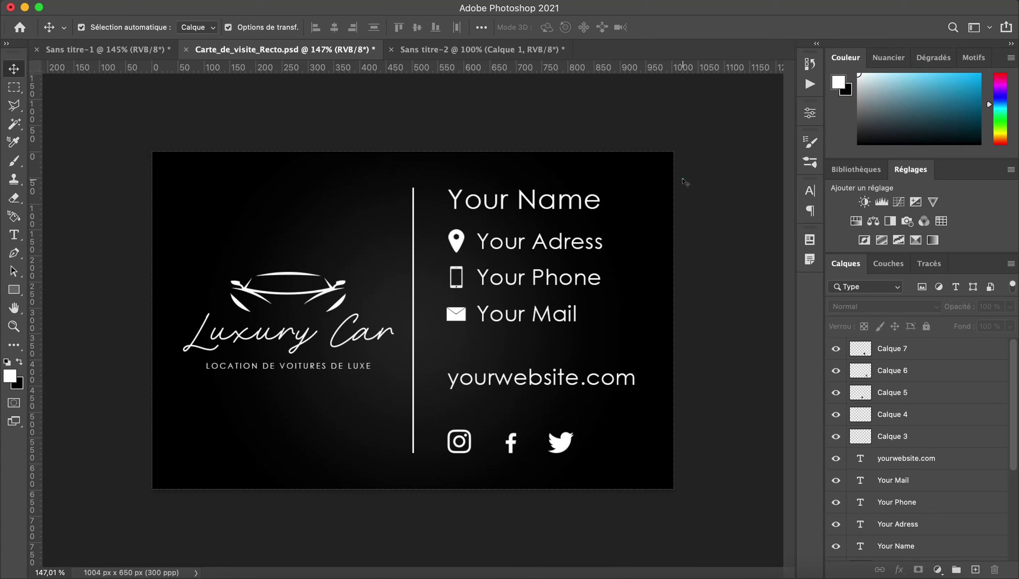
{"action": "left_click_drag", "start_coordinate": [685, 183], "coordinate": [465, 347]}
{"action": "left_click_drag", "start_coordinate": [526, 284], "coordinate": [526, 304]}
{"action": "mouse_move", "coordinate": [436, 469]}
{"action": "left_mouse_down"}
{"action": "mouse_move", "coordinate": [511, 443]}
{"action": "mouse_move", "coordinate": [512, 429]}
{"action": "left_mouse_up"}
{"action": "left_click", "coordinate": [560, 441], "text": "shift"}
{"action": "left_click", "coordinate": [542, 377]}
{"action": "left_click", "coordinate": [810, 191]}
{"action": "left_click", "coordinate": [672, 292]}
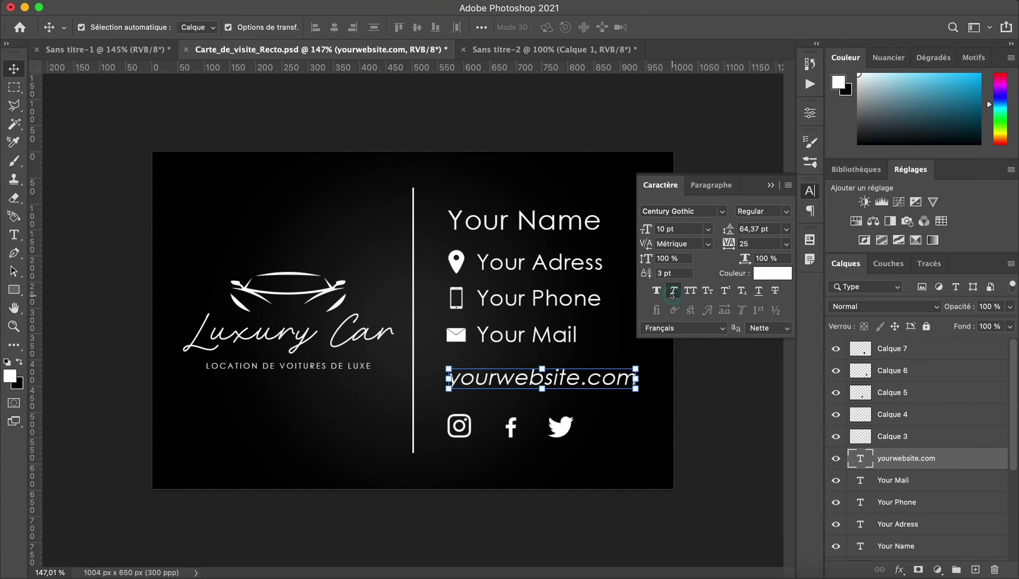
{"action": "left_click", "coordinate": [710, 391]}
Scale the contact block and social icons to about 77% and move them right.
{"action": "left_click_drag", "start_coordinate": [711, 174], "coordinate": [455, 469]}
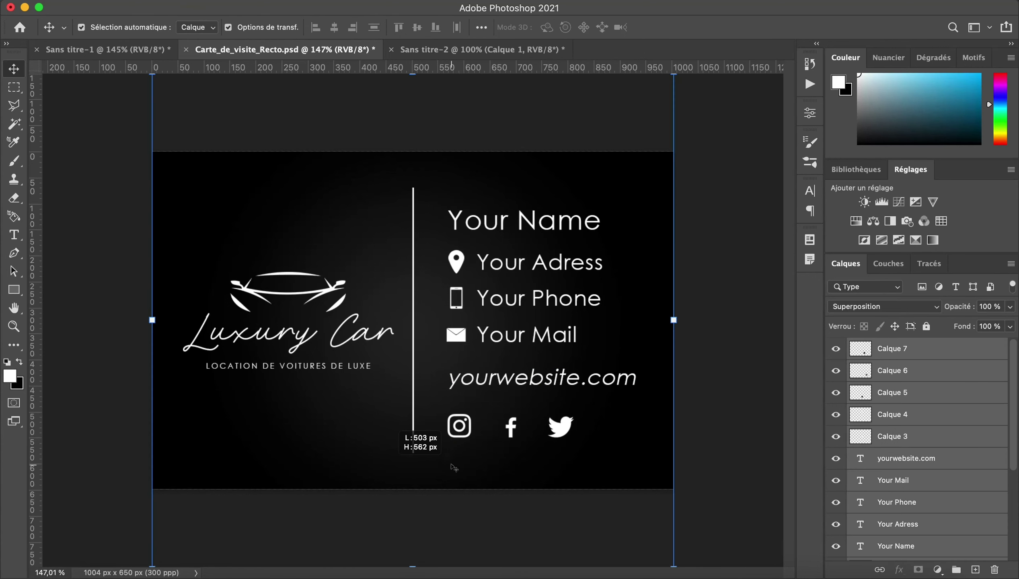
{"action": "left_click_drag", "start_coordinate": [636, 444], "coordinate": [589, 400]}
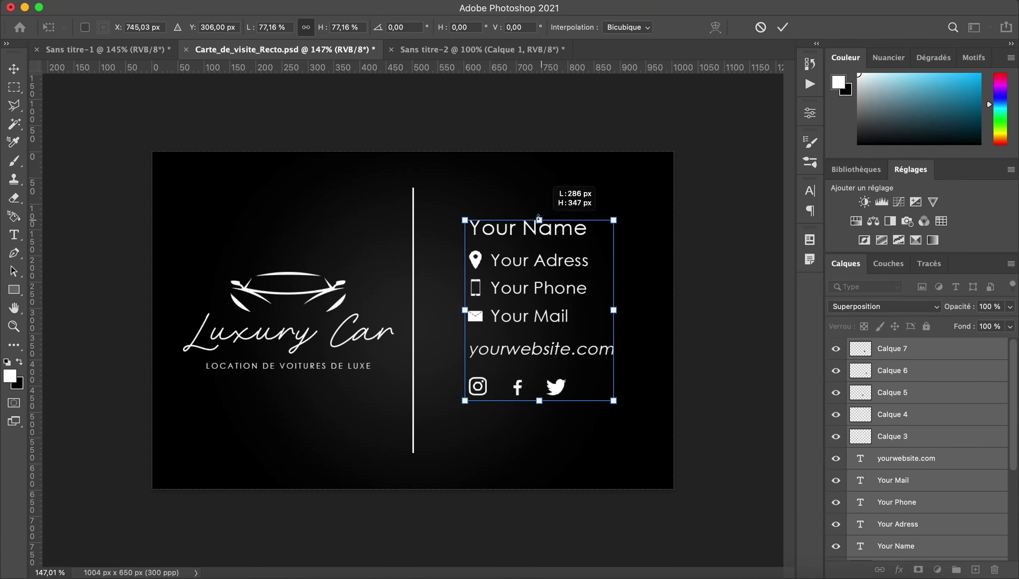
{"action": "left_click_drag", "start_coordinate": [531, 241], "coordinate": [566, 251]}
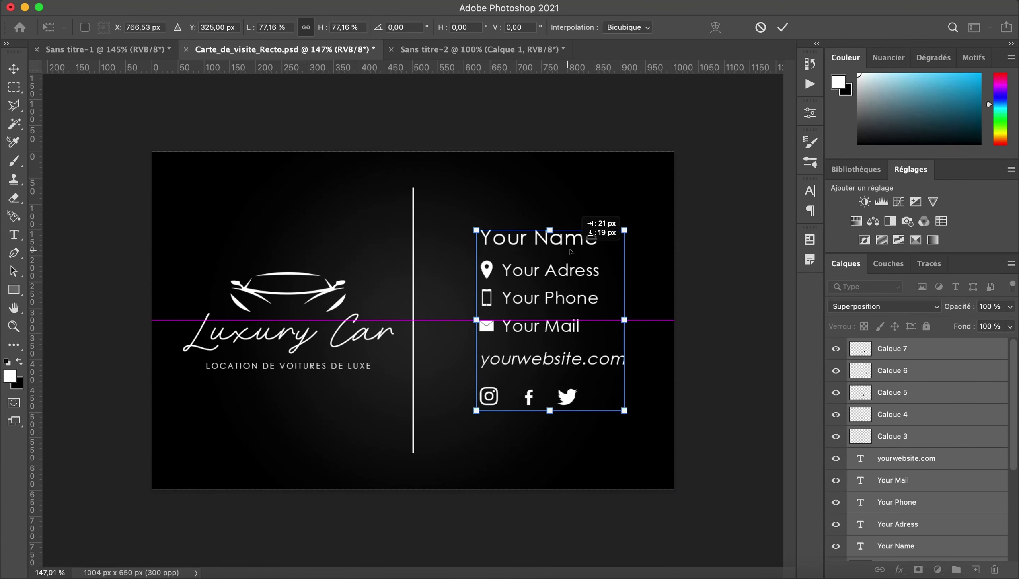
{"action": "key", "text": "Return"}
Shift the divider line and the car logo with its Luxury Car text right.
{"action": "left_click", "coordinate": [413, 210]}
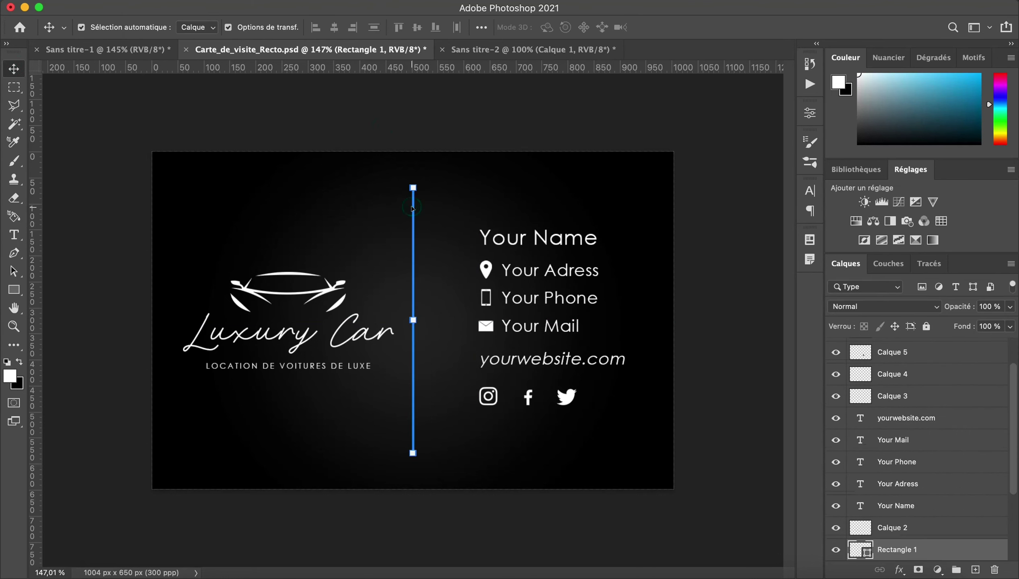
{"action": "key", "text": "shift+Right"}
{"action": "key", "text": "shift+Right"}
{"action": "key", "text": "shift+Right"}
{"action": "left_click", "coordinate": [334, 294]}
{"action": "left_click", "coordinate": [289, 365], "text": "shift"}
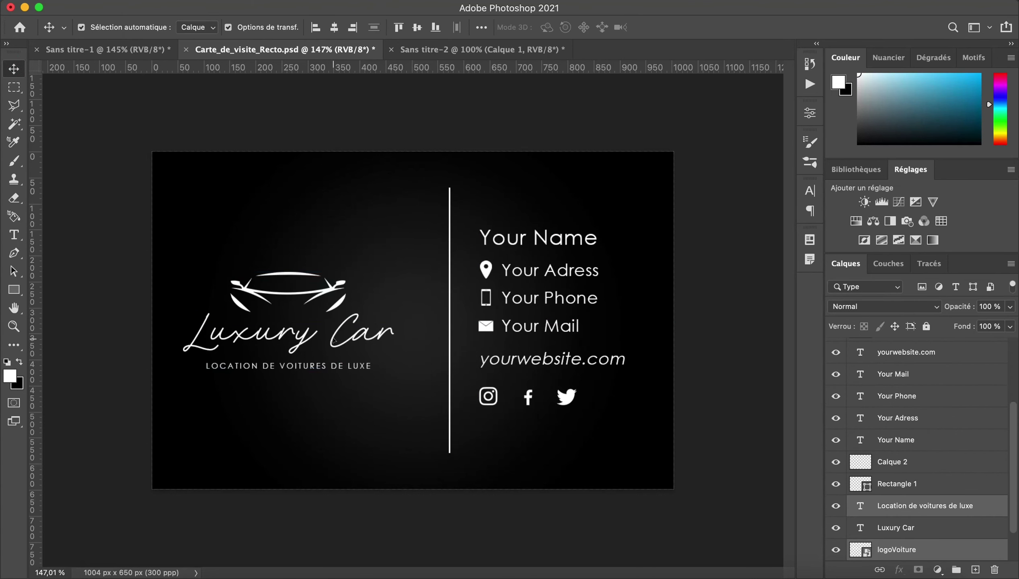
{"action": "left_click_drag", "start_coordinate": [307, 335], "coordinate": [328, 336]}
{"action": "left_click", "coordinate": [713, 313]}
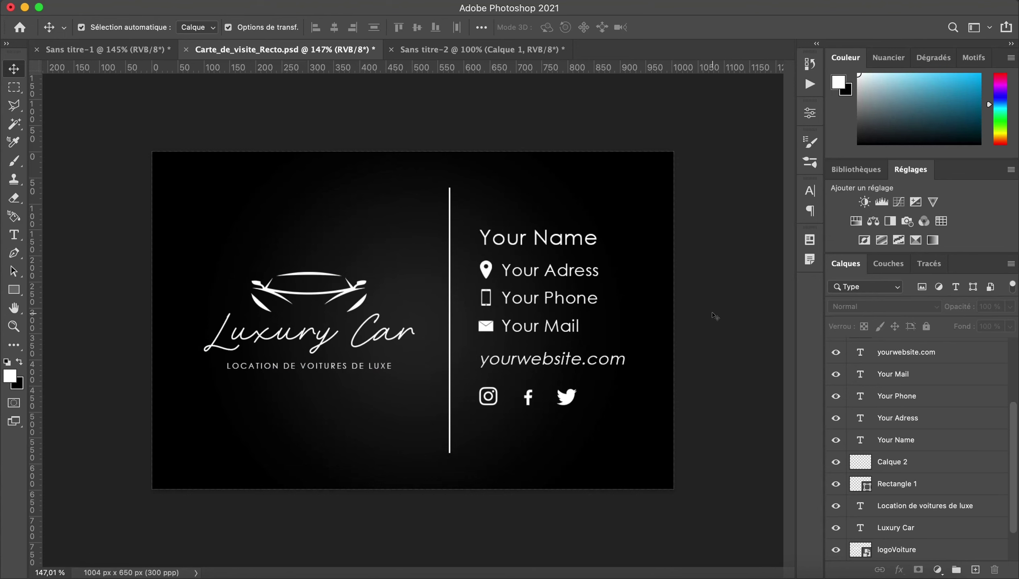
Save the card locally in Photoshop format as Carte_de_visite_Verso.psd in CARTE DE VISITE.
{"action": "left_click", "coordinate": [105, 2]}
{"action": "left_click", "coordinate": [160, 143]}
{"action": "left_click", "coordinate": [603, 429]}
{"action": "left_click", "coordinate": [588, 265]}
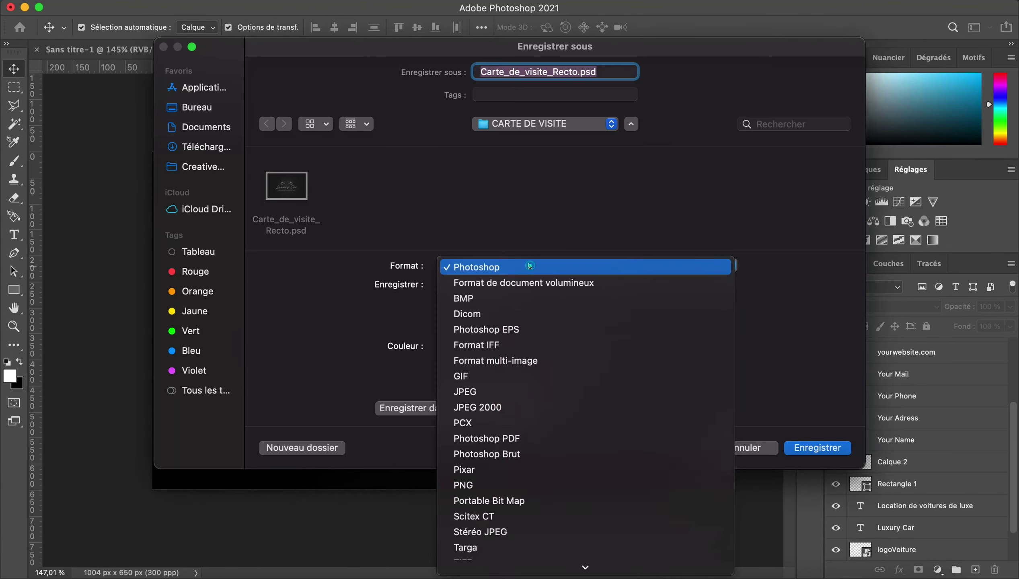
{"action": "left_click", "coordinate": [501, 267]}
{"action": "type", "text": "Vers"}
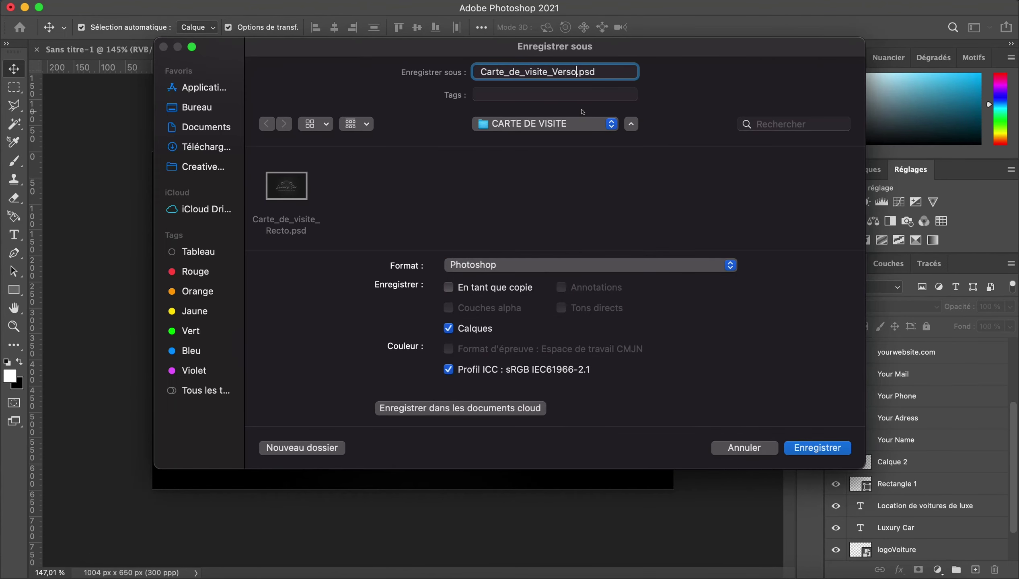
{"action": "key", "text": "Return"}
{"action": "key", "text": "Return"}
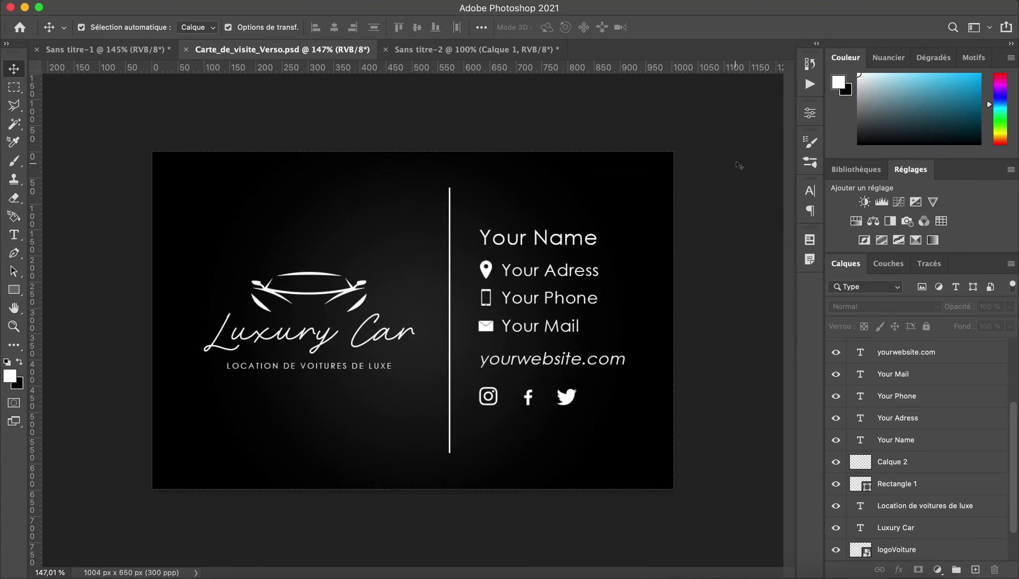